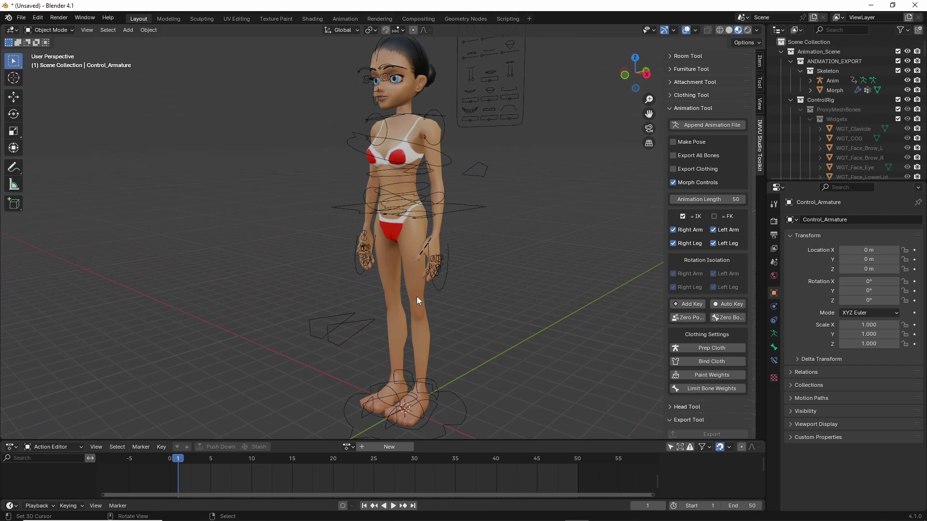
key(ctrl+2)
drag(388, 386, 416, 380)
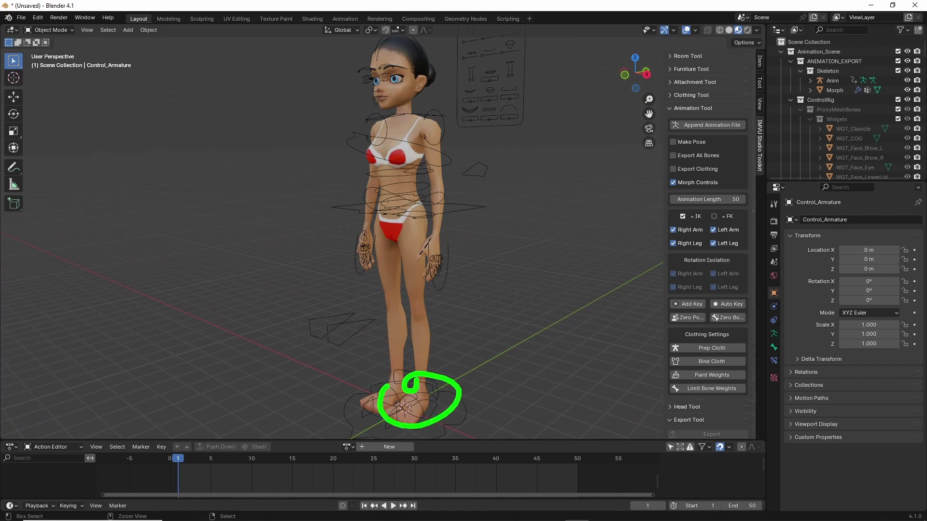
mouse_move(392, 331)
mouse_down()
mouse_move(382, 165)
mouse_move(362, 291)
mouse_up()
key(Escape)
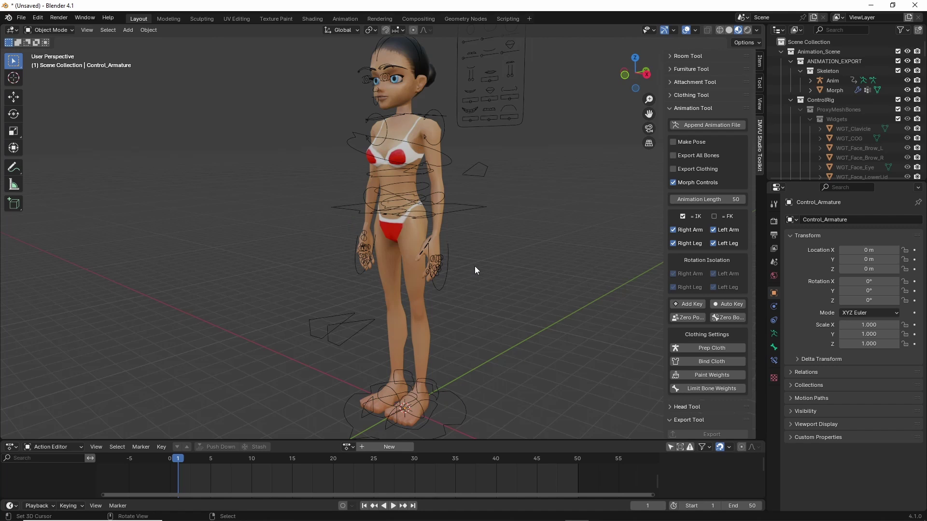
ctrl+drag(670, 103, 717, 103)
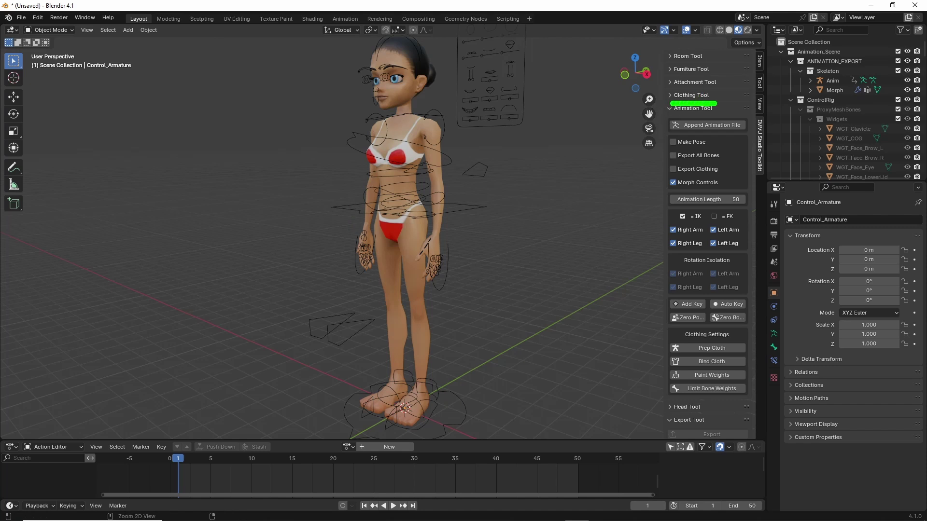
click(680, 97)
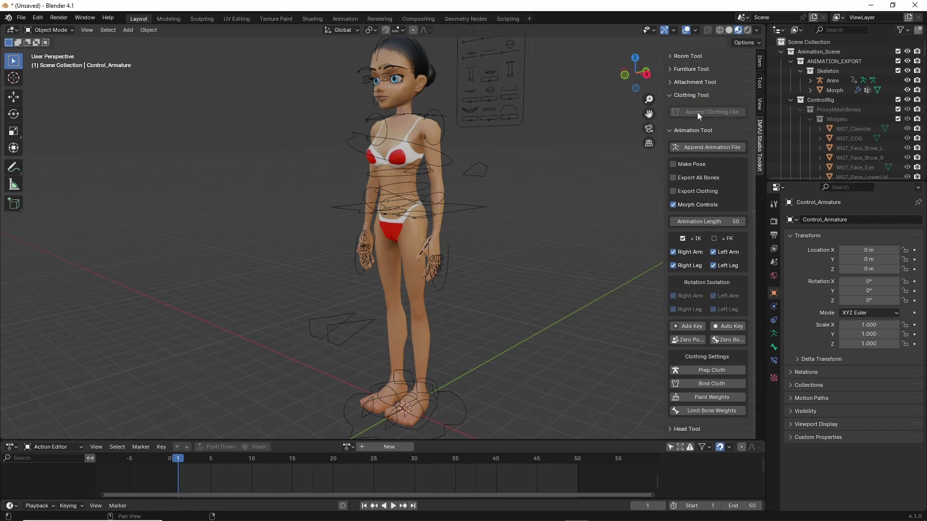
- Start a new General file, discarding the unsaved animation scene
click(21, 17)
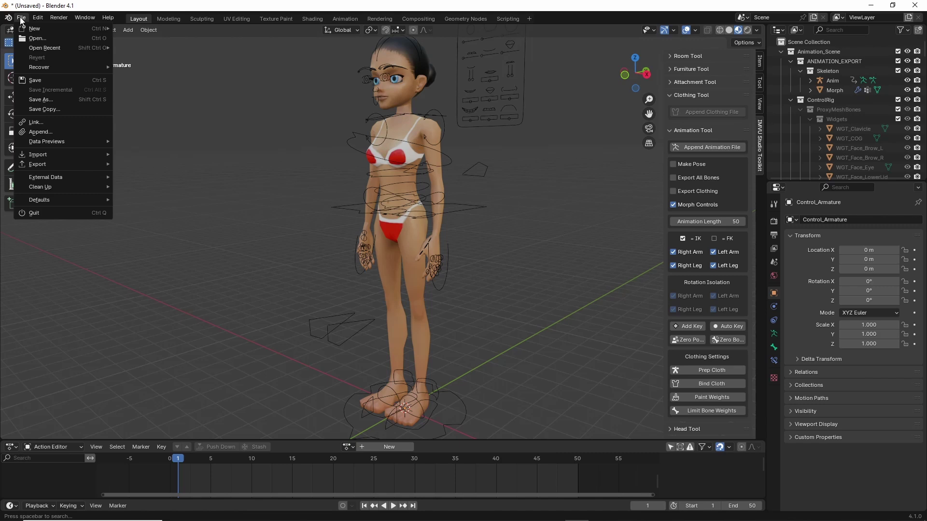
mouse_move(41, 30)
click(145, 29)
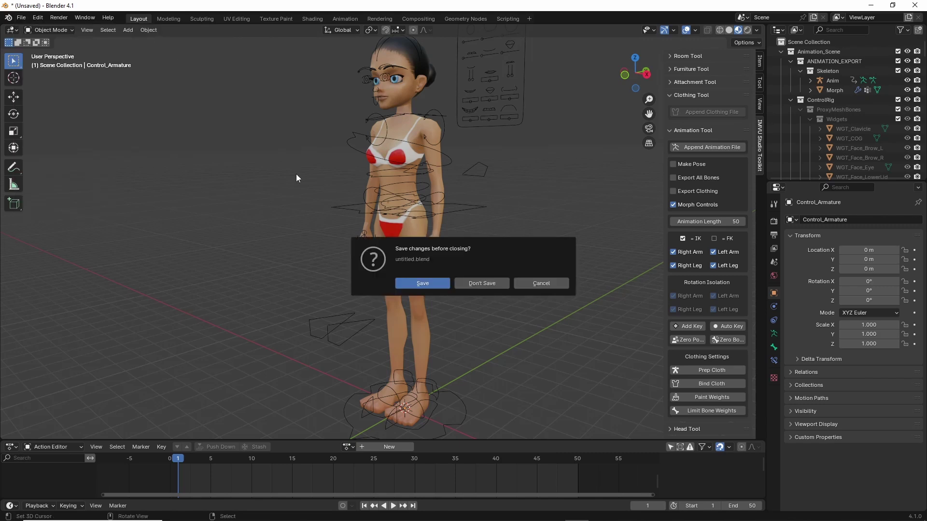
click(469, 282)
- Append the clothing file using the IMVU Studio Toolkit's Clothing Tool
key(n)
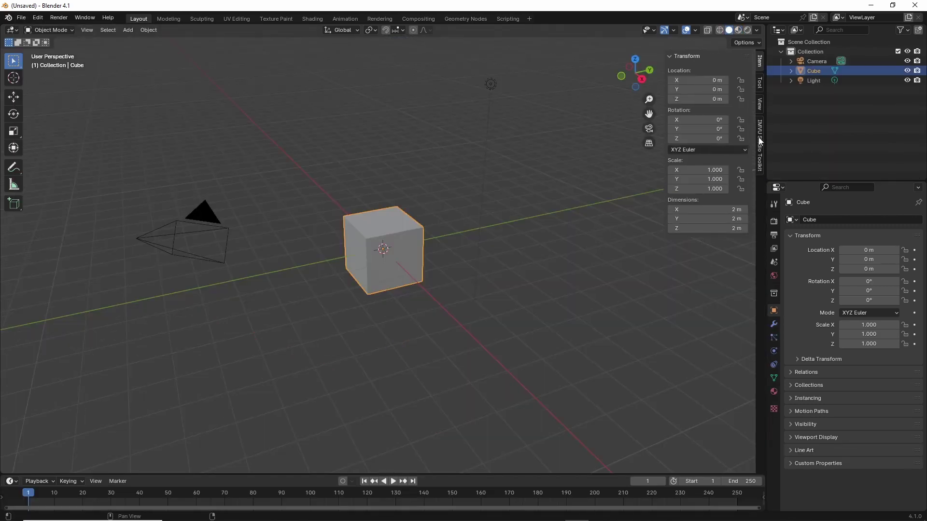
click(760, 145)
click(689, 95)
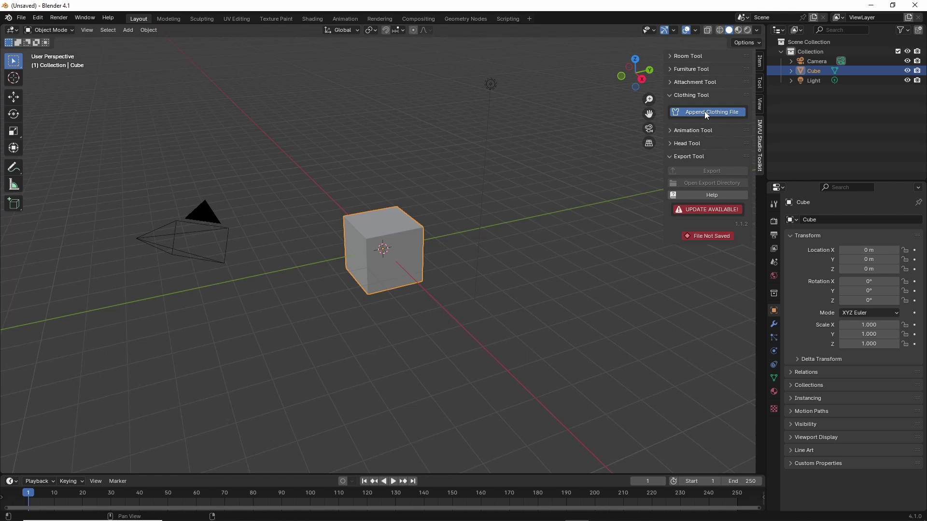
click(705, 112)
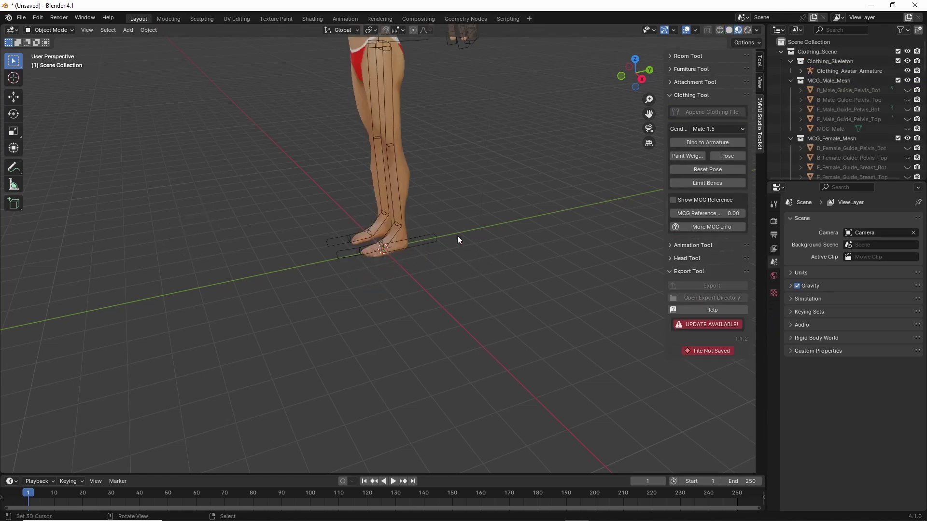
- Set the clothing avatar's gender to Male
shift+middle_drag(418, 111, 406, 258)
click(709, 127)
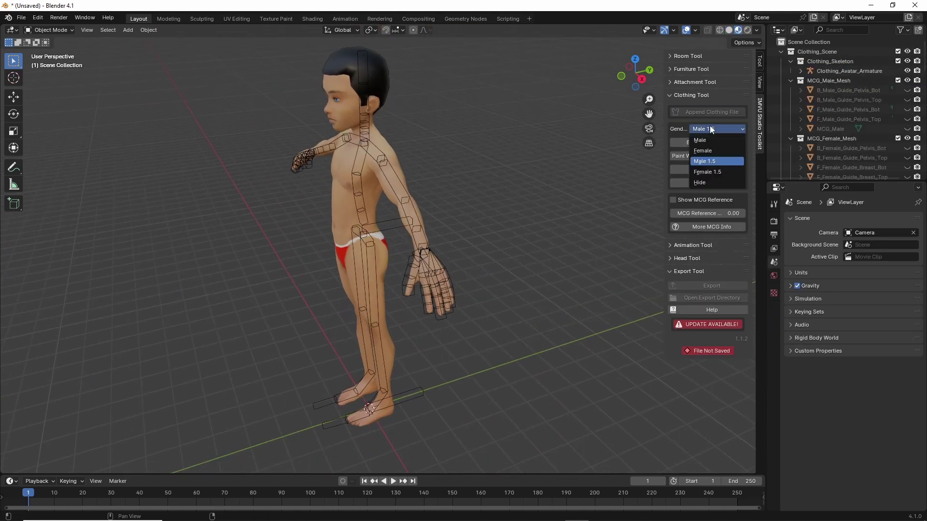
click(705, 140)
middle_drag(381, 218, 312, 266)
- Select the male avatar's upper body, pelvis, both lower legs and both feet together
click(357, 176)
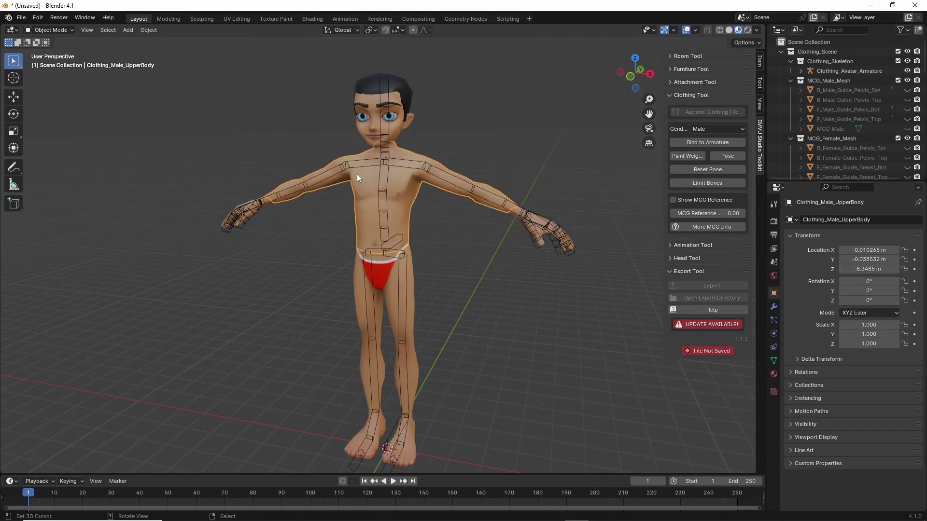
click(356, 281)
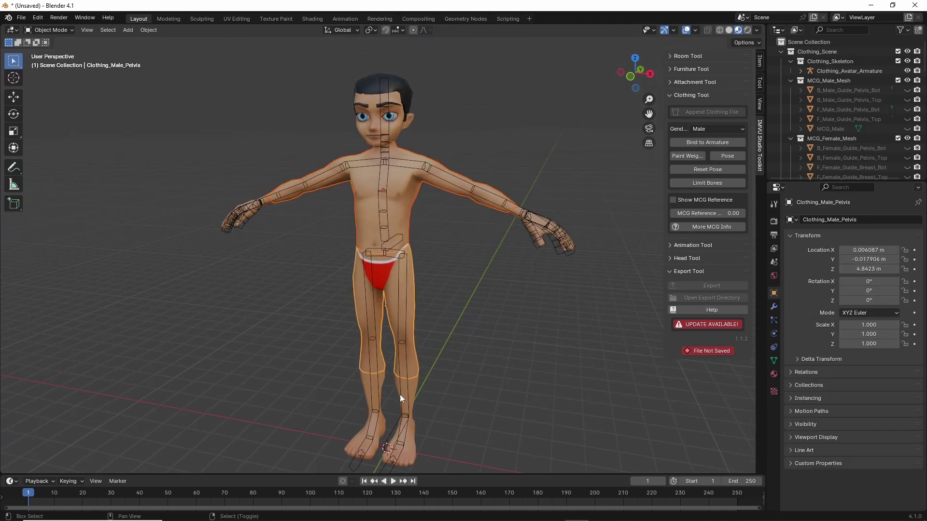
shift+click(415, 388)
shift+click(369, 385)
shift+click(352, 442)
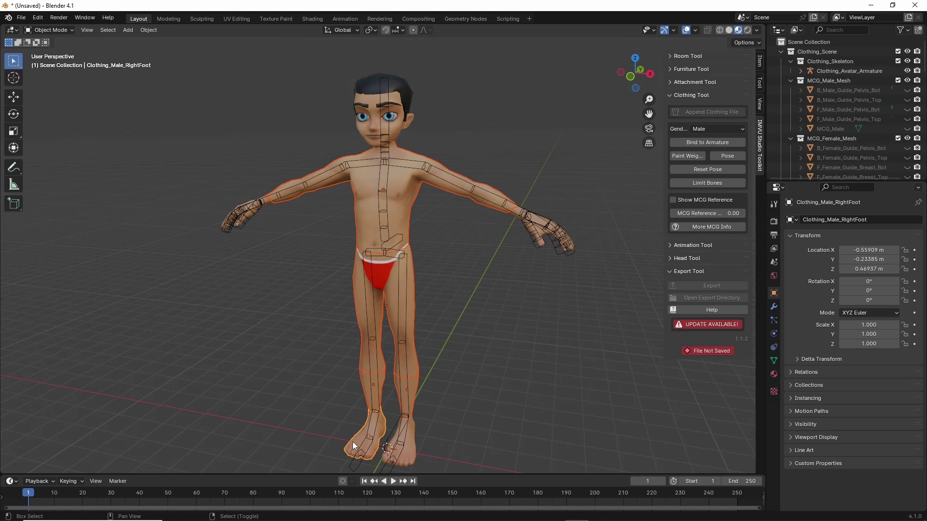
shift+click(407, 444)
- Add the male avatar's left and right hands to the selection
middle_drag(488, 325, 465, 306)
scroll(466, 306, up, 4)
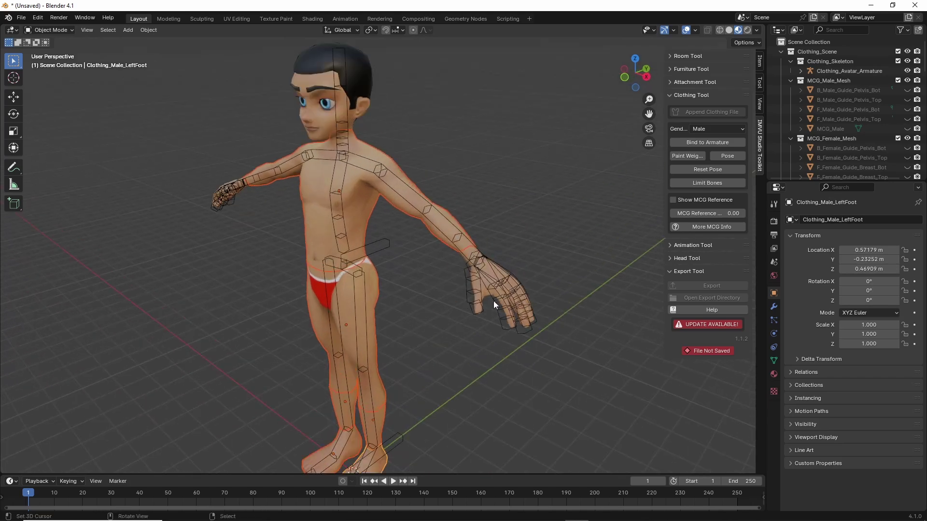
shift+click(522, 309)
middle_drag(324, 311, 423, 311)
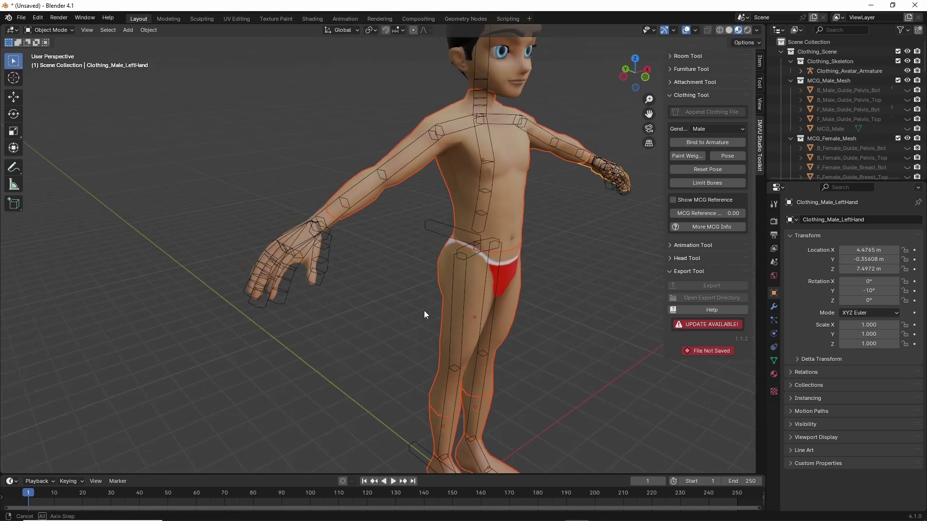
scroll(294, 289, up, 5)
shift+click(163, 285)
scroll(297, 277, down, 5)
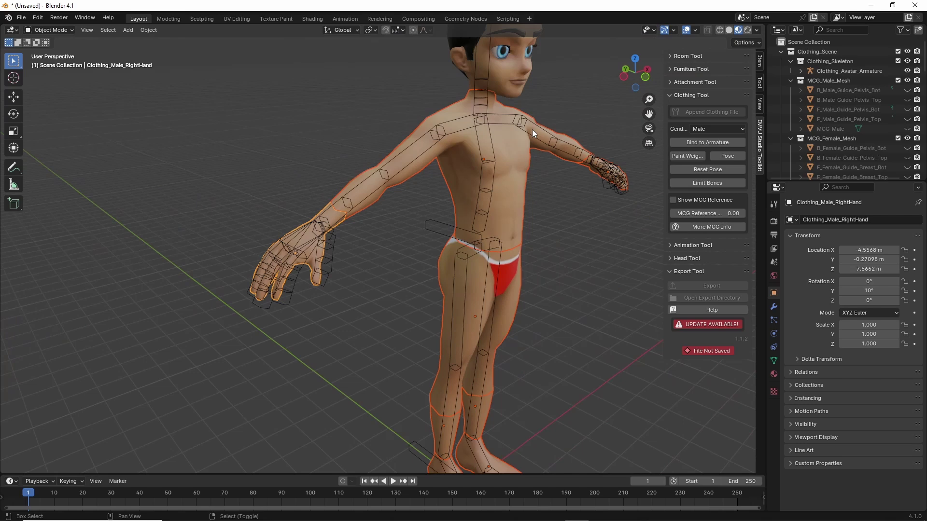
- Add the male head and hair to the selection and copy all the selected avatar parts
scroll(467, 254, up, 3)
scroll(467, 254, up, 2)
shift+click(478, 107)
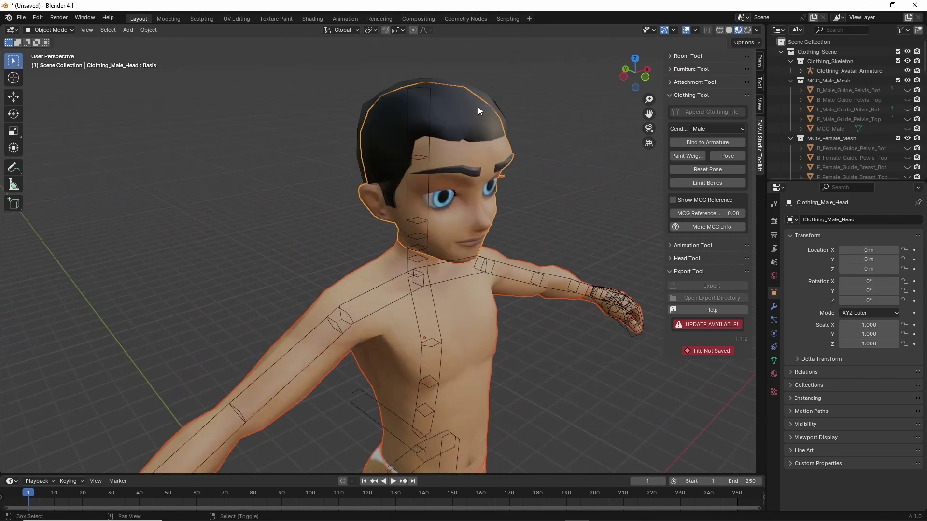
shift+click(485, 98)
middle_drag(442, 362, 411, 333)
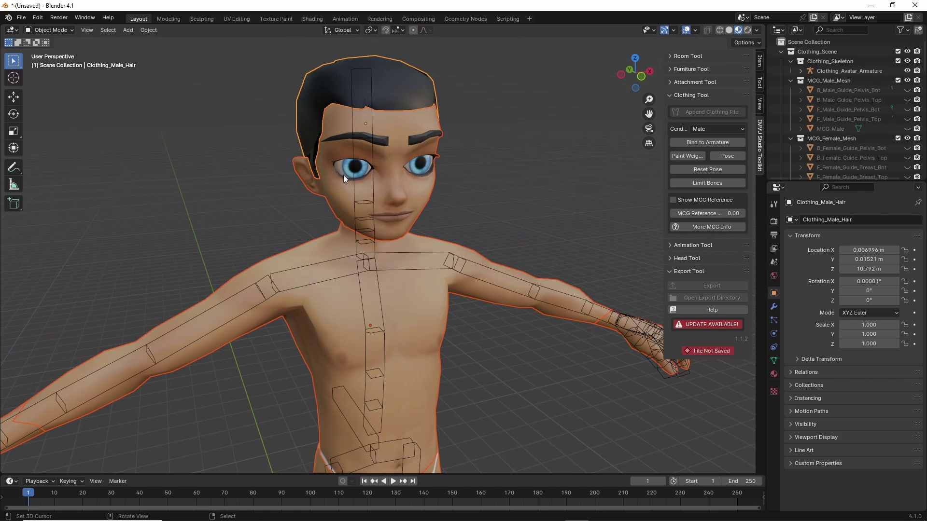
scroll(342, 178, down, 4)
middle_drag(351, 243, 381, 242)
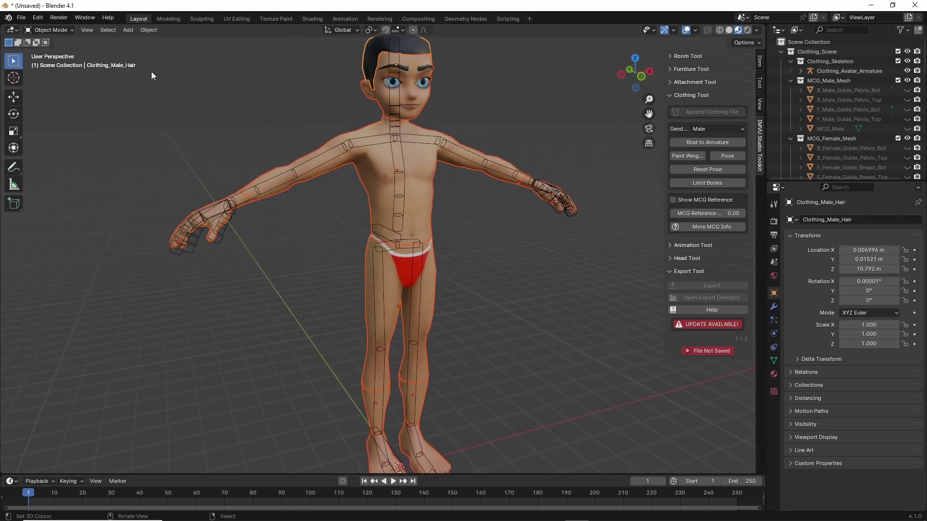
click(147, 31)
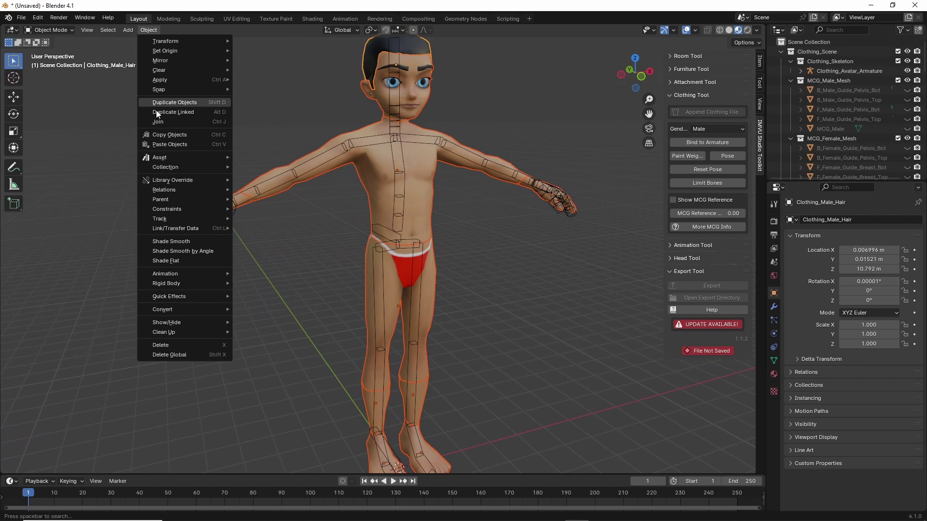
click(162, 135)
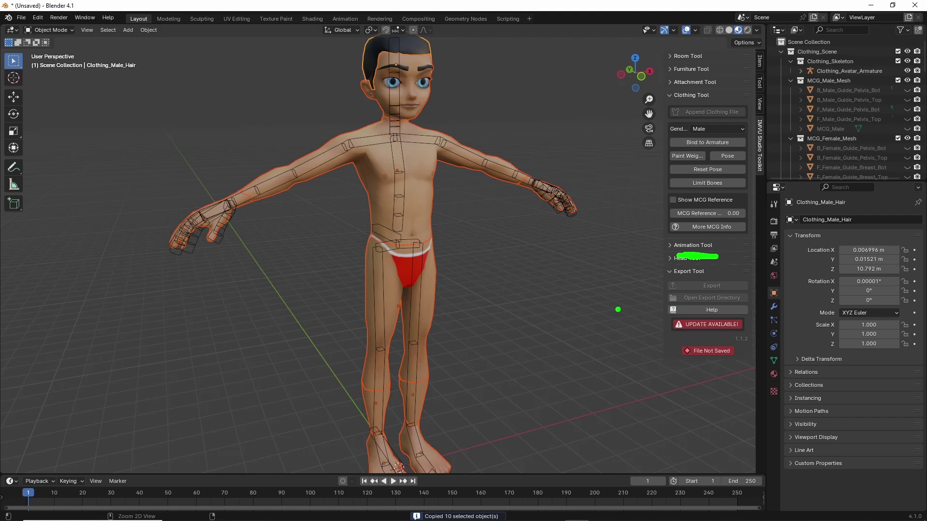
- Start another new General file without saving the clothing scene
click(21, 18)
mouse_move(43, 29)
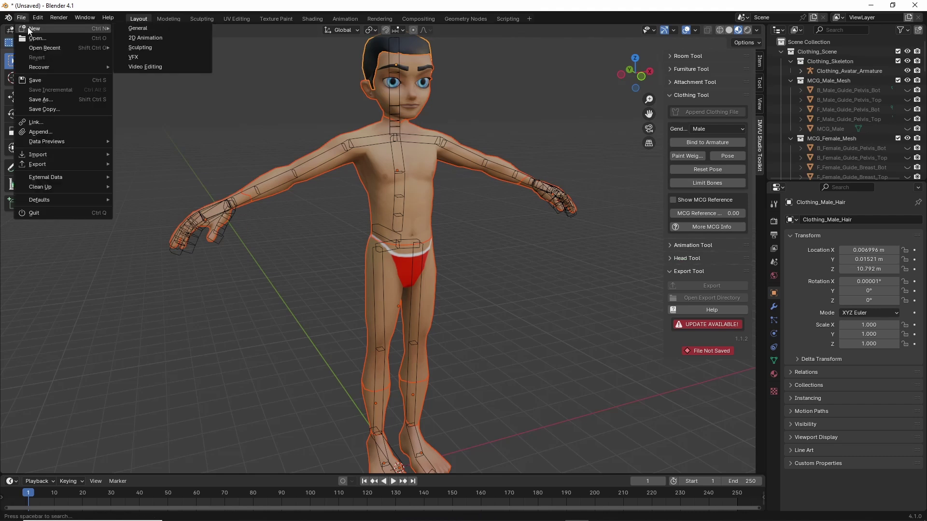
click(150, 30)
click(464, 287)
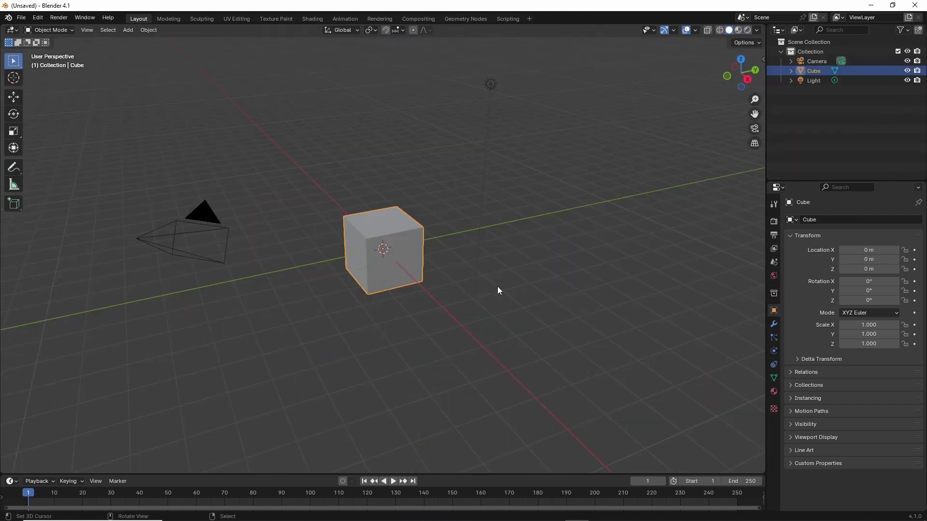
- Append the animation file using the IMVU Studio Toolkit's Animation Tool
key(n)
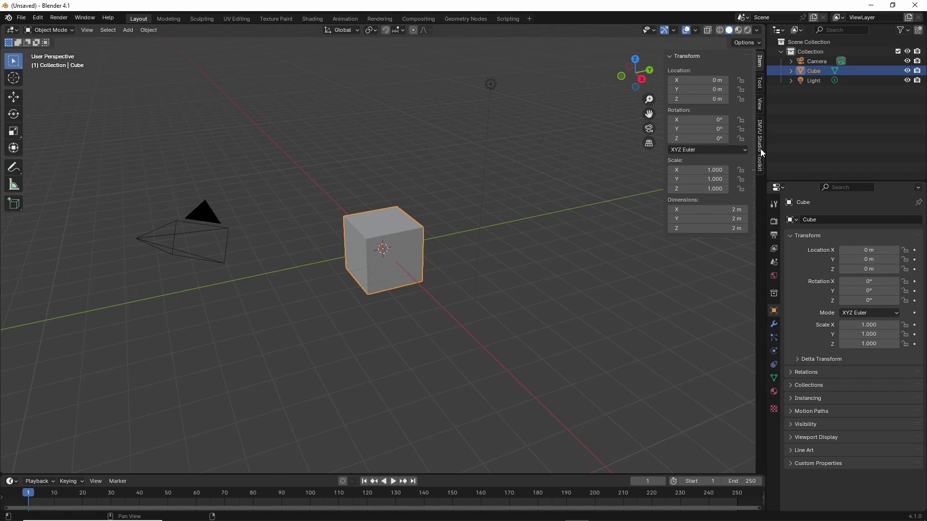
click(760, 149)
click(688, 109)
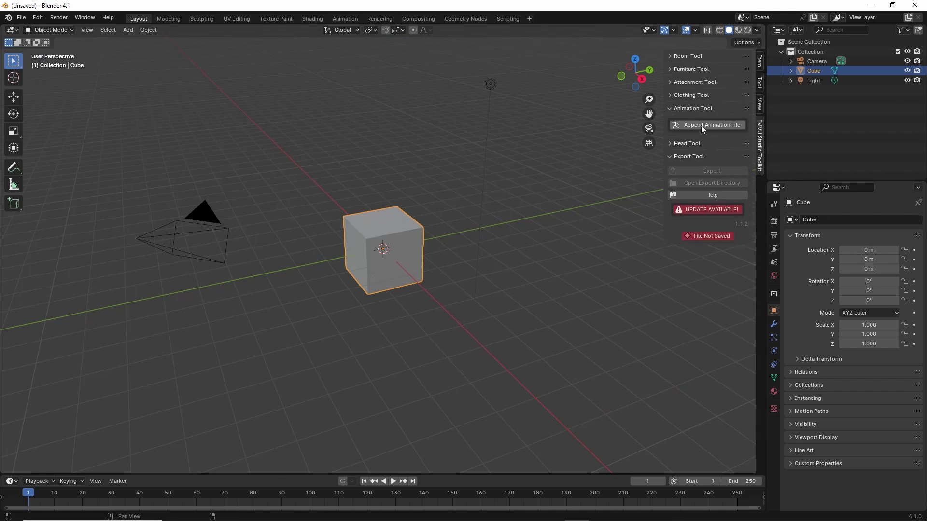
click(701, 125)
middle_drag(344, 232, 366, 210)
shift+middle_drag(390, 126, 393, 288)
- Paste the copied male avatar objects into the animation scene
click(149, 29)
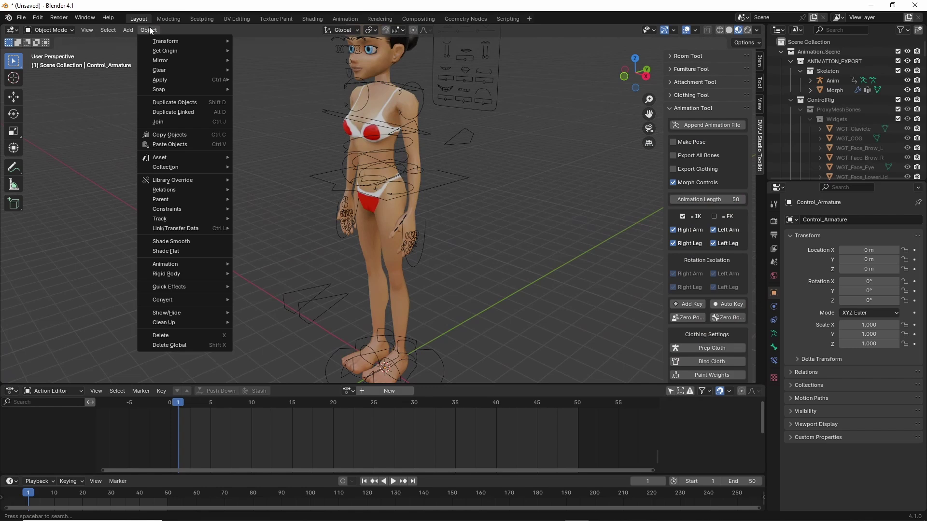
click(169, 145)
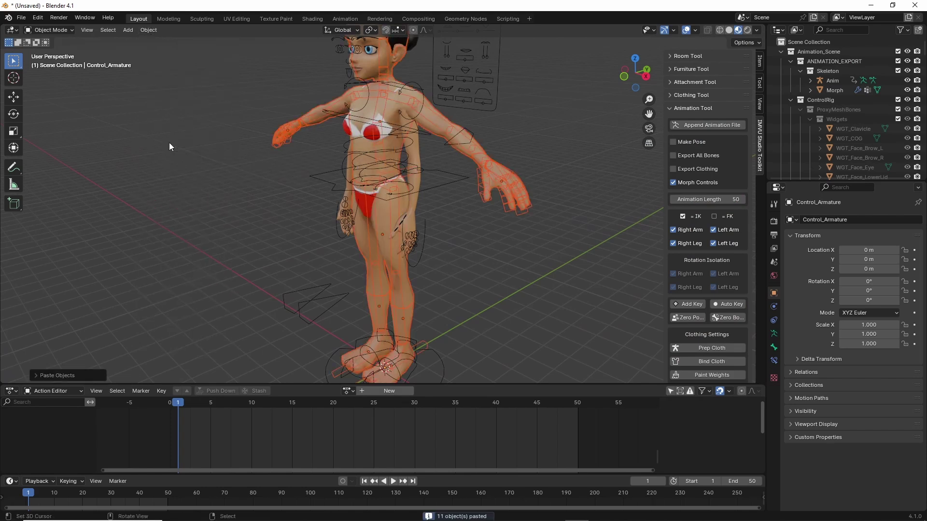
middle_drag(314, 230, 404, 184)
scroll(405, 184, up, 3)
middle_drag(364, 251, 393, 290)
- Reduce the height of the timeline and Action Editor areas to enlarge the 3D viewport
drag(453, 475, 448, 505)
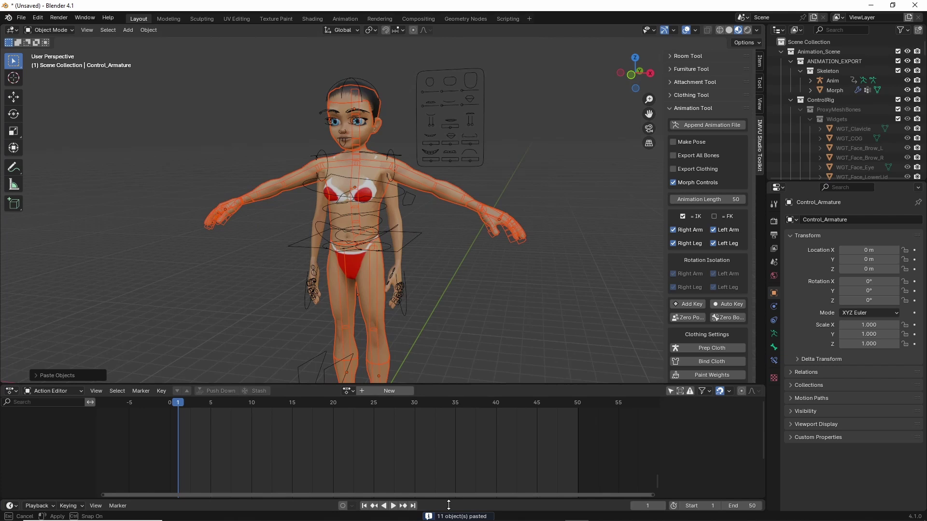
drag(468, 384, 468, 457)
scroll(389, 367, up, 4)
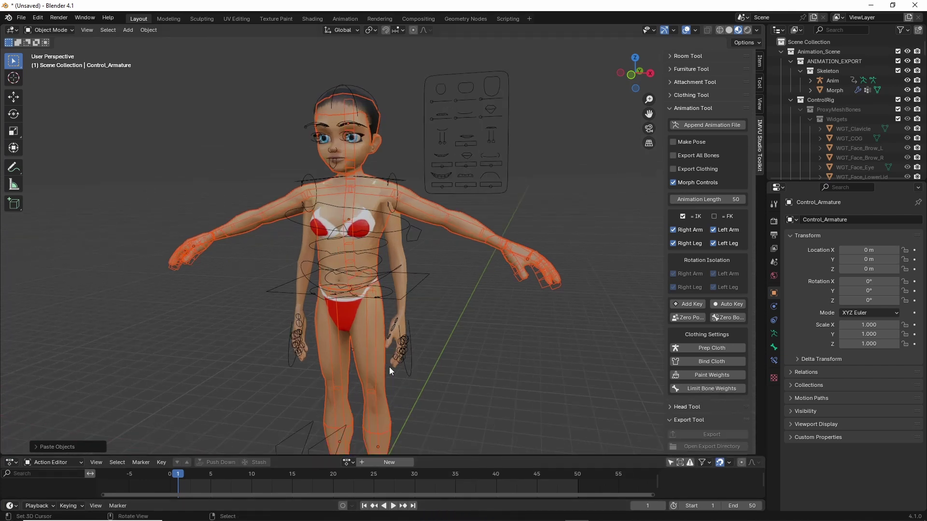
middle_drag(362, 297, 470, 297)
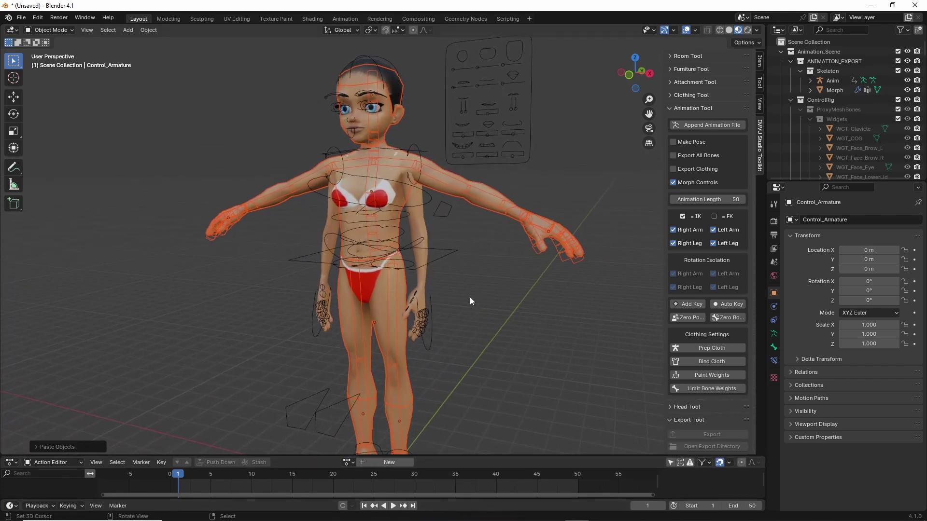
- Collapse the ProxyMeshBones collection and hide all the female body part meshes in the Mesh collection
click(799, 110)
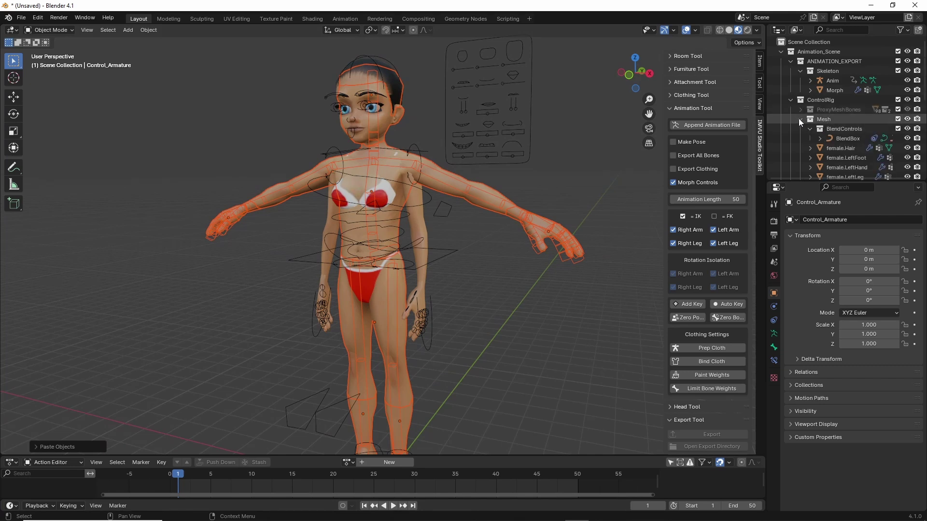
scroll(796, 123, down, 5)
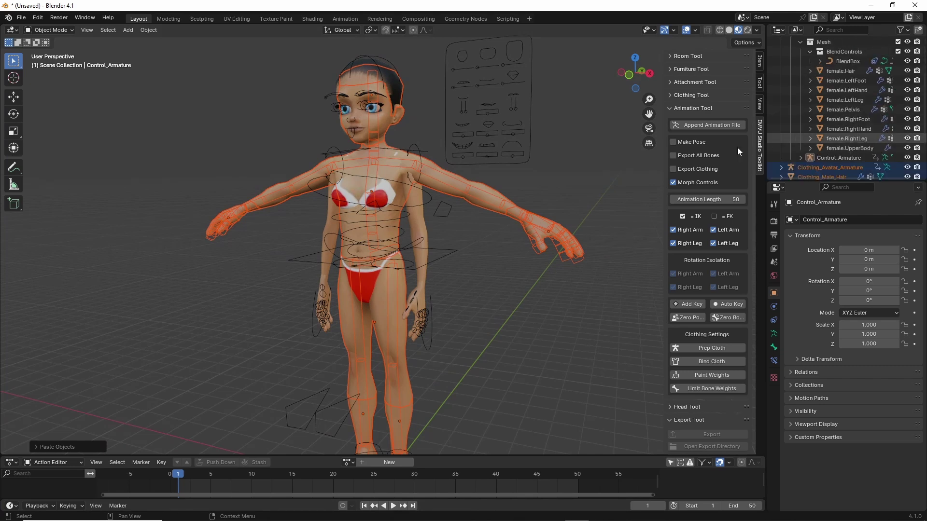
click(908, 71)
click(909, 83)
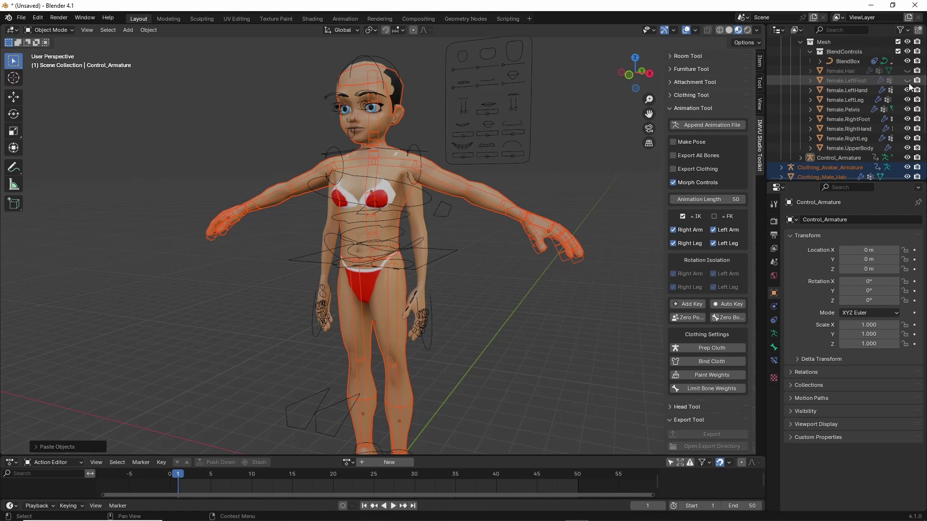
drag(910, 85, 909, 155)
middle_drag(517, 221, 483, 239)
scroll(836, 94, up, 5)
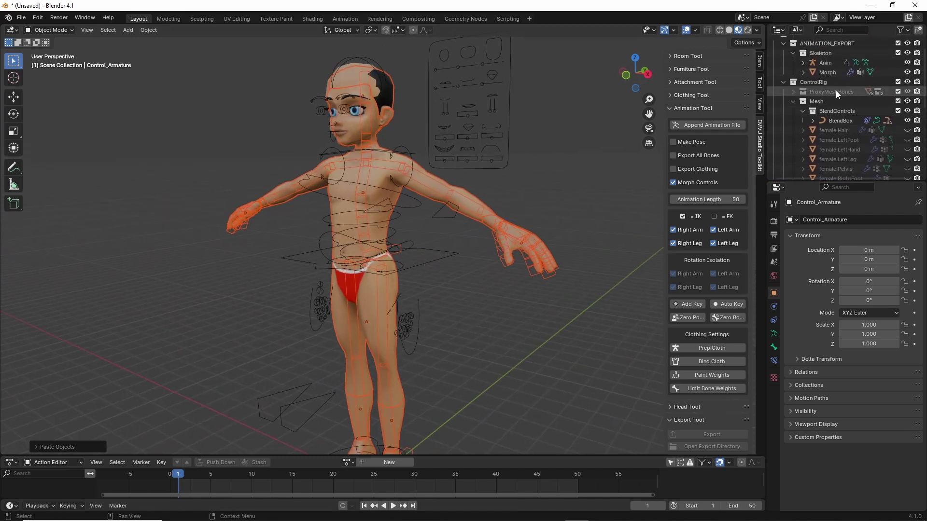
scroll(837, 94, up, 1)
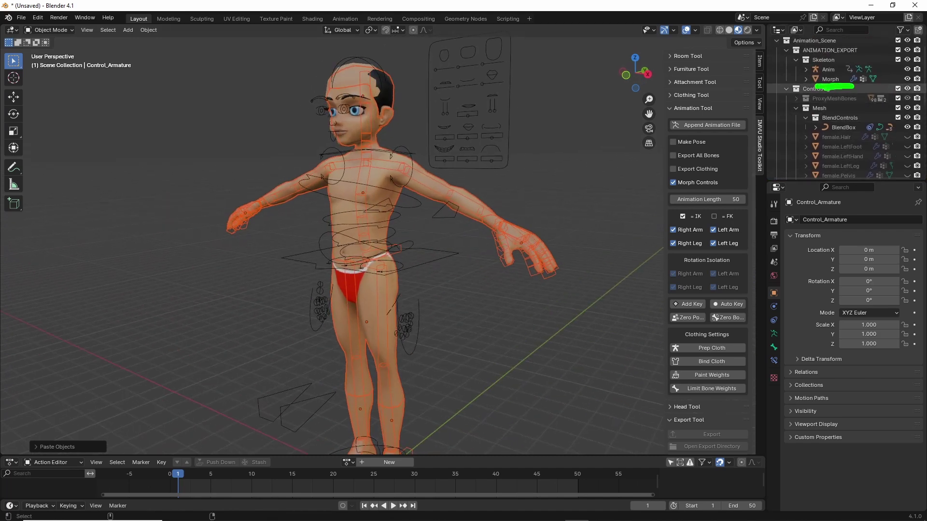
- Hide the Morph mesh in the Skeleton collection
key(Escape)
click(908, 79)
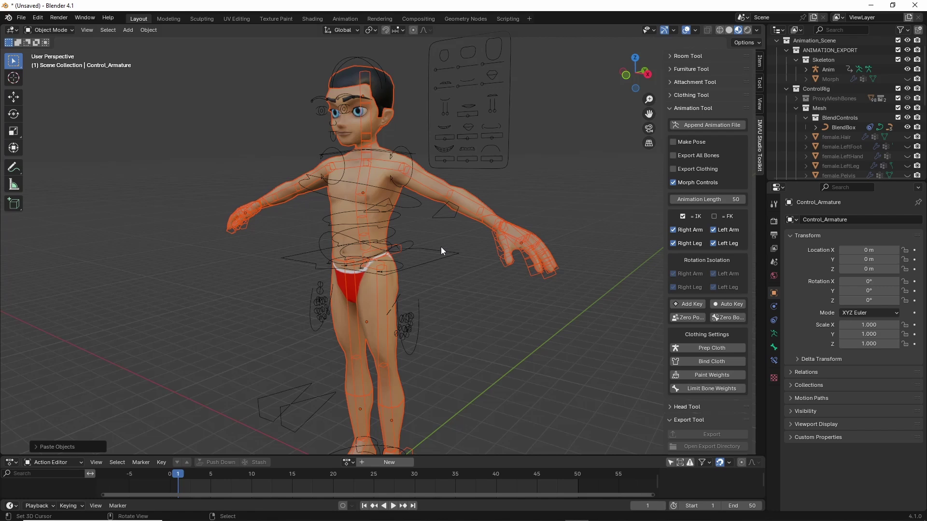
- Select the male upper body mesh and display its Armature modifier settings
mouse_move(441, 247)
middle_down()
mouse_move(456, 248)
mouse_move(426, 233)
mouse_move(425, 243)
middle_up()
scroll(456, 196, up, 1)
scroll(425, 243, up, 2)
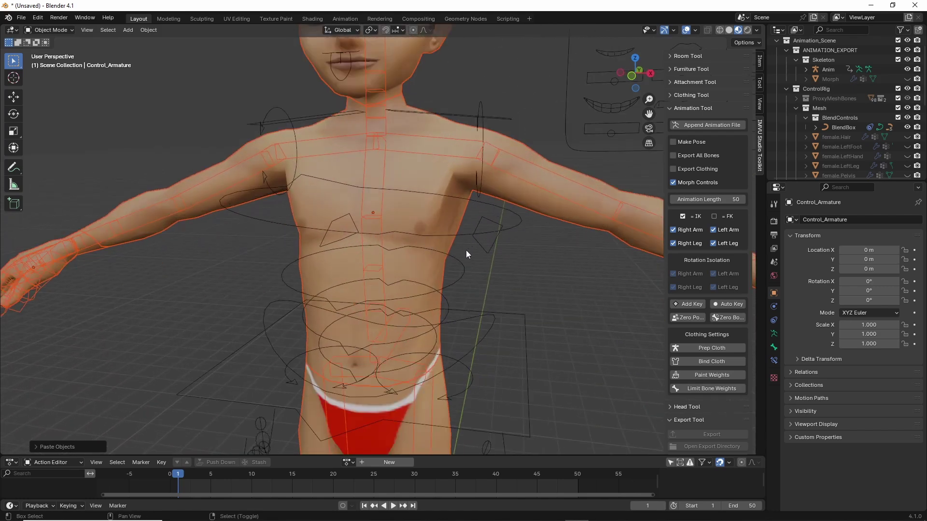
scroll(466, 250, up, 2)
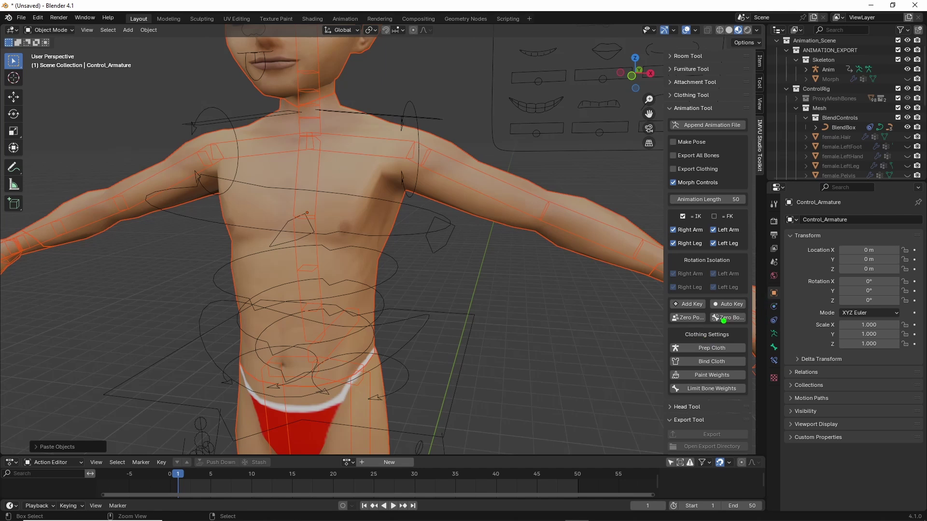
click(491, 210)
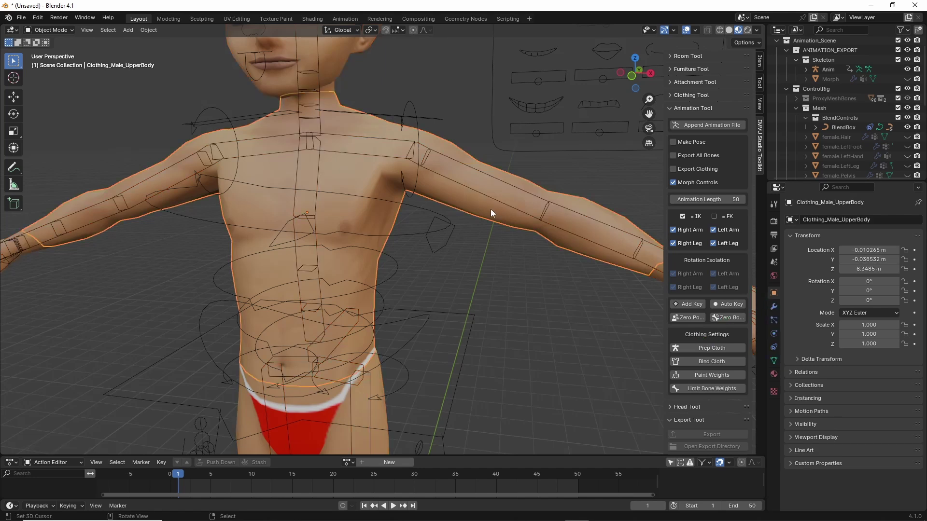
click(774, 306)
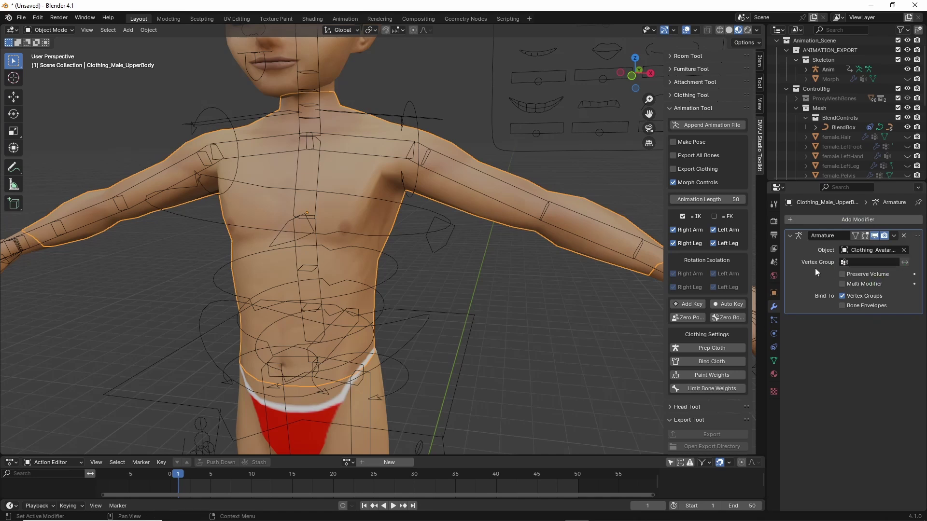
click(404, 235)
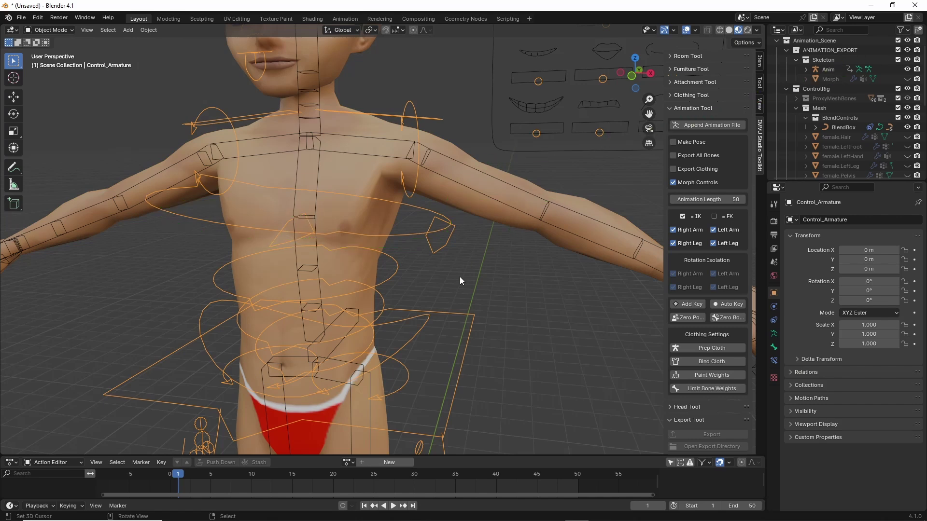
click(497, 215)
- Set the target object of the upper body mesh's Armature modifier to Anim
scroll(510, 285, down, 3)
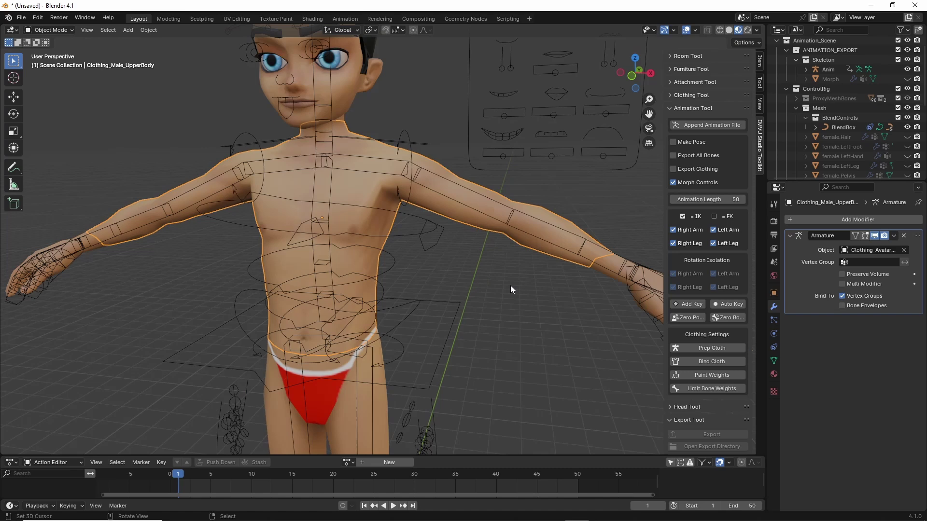
middle_drag(520, 309, 504, 300)
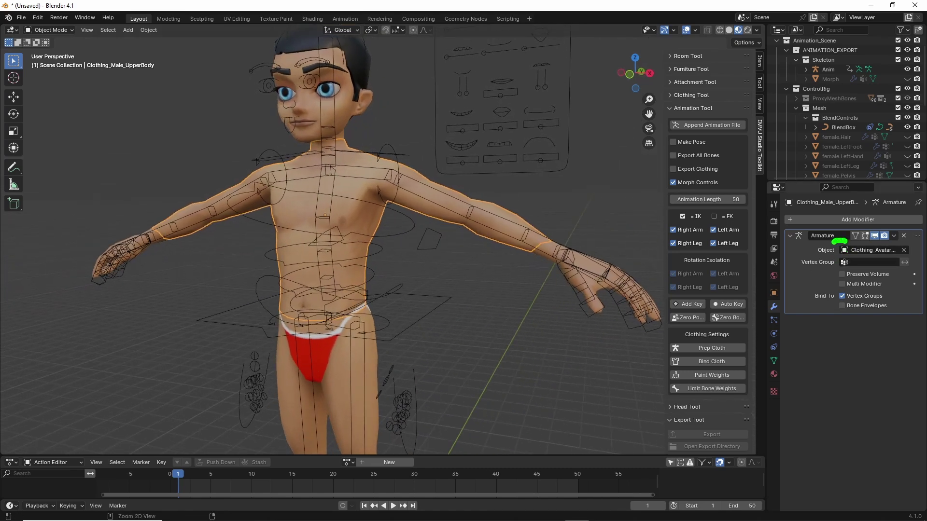
drag(834, 242, 838, 239)
key(Escape)
click(845, 254)
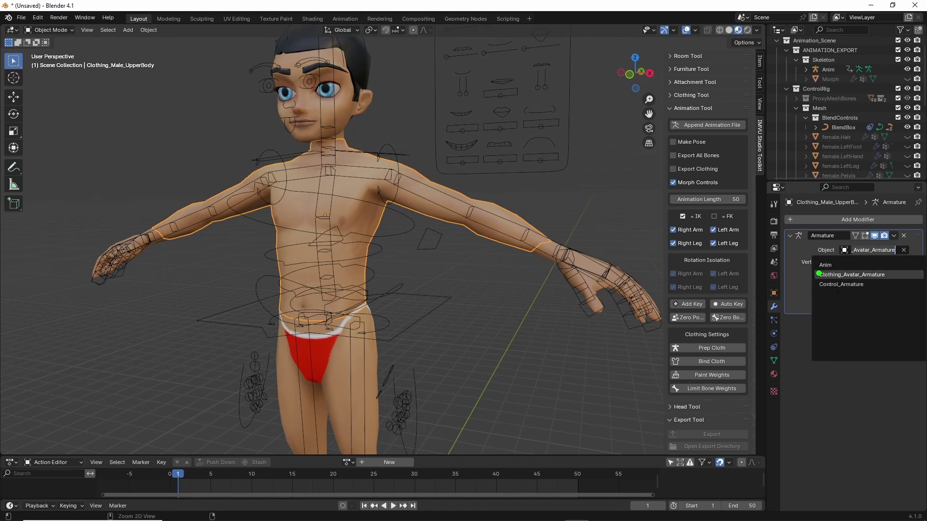
click(825, 265)
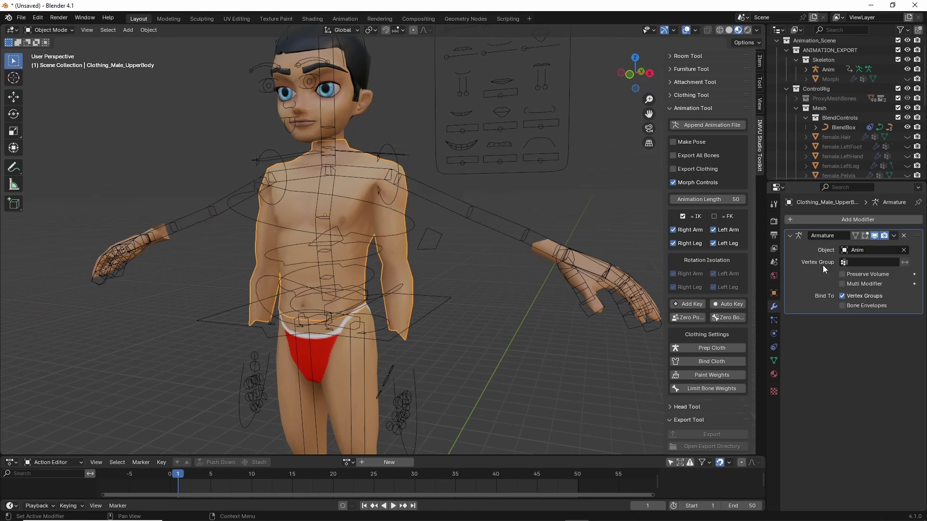
- Set the target object of the male pelvis mesh's Armature modifier to Anim
middle_drag(573, 286, 478, 288)
shift+middle_drag(412, 343, 477, 233)
middle_drag(463, 288, 444, 291)
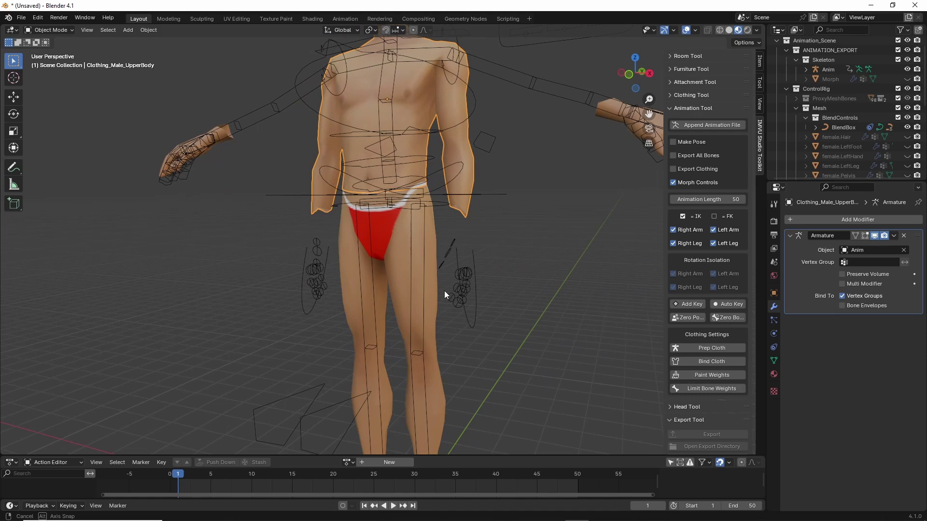
click(434, 298)
click(846, 252)
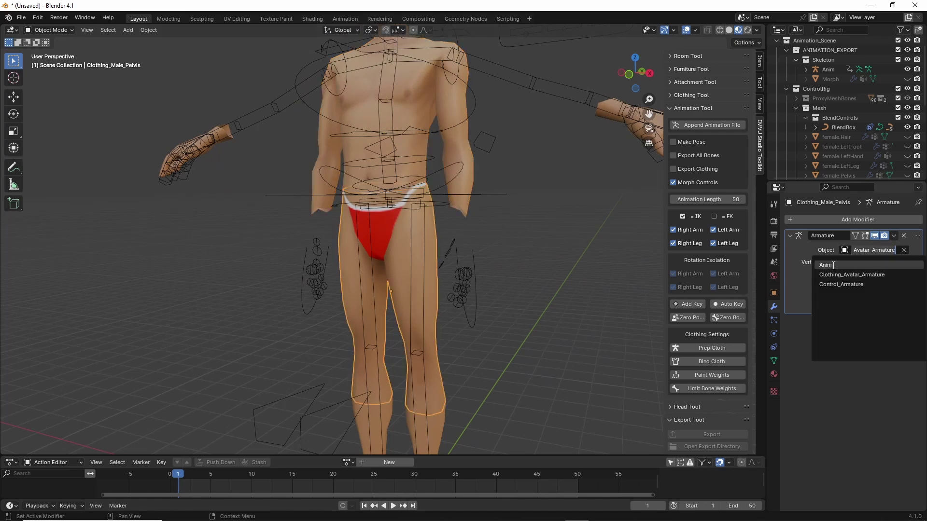
click(824, 265)
- Set the Armature modifier's target object to Anim for both the left and right leg meshes
shift+middle_drag(494, 379, 479, 270)
click(447, 318)
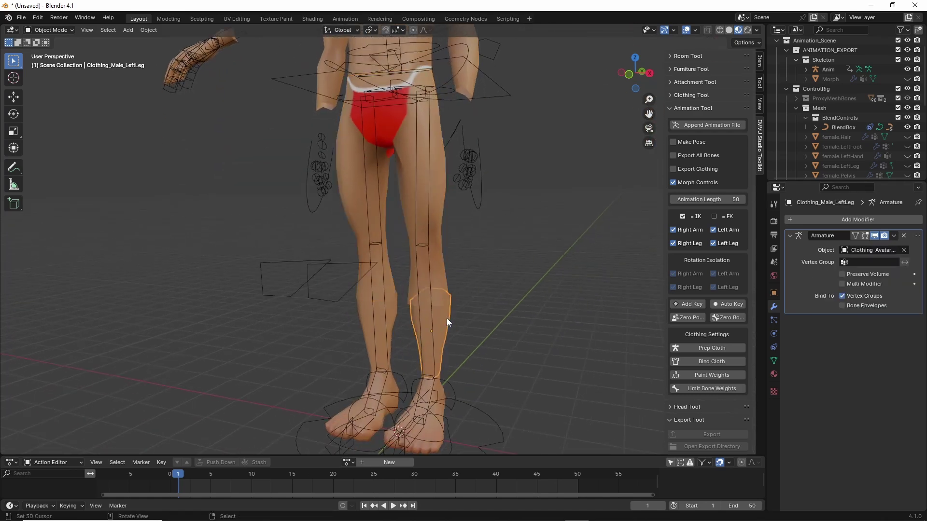
click(845, 250)
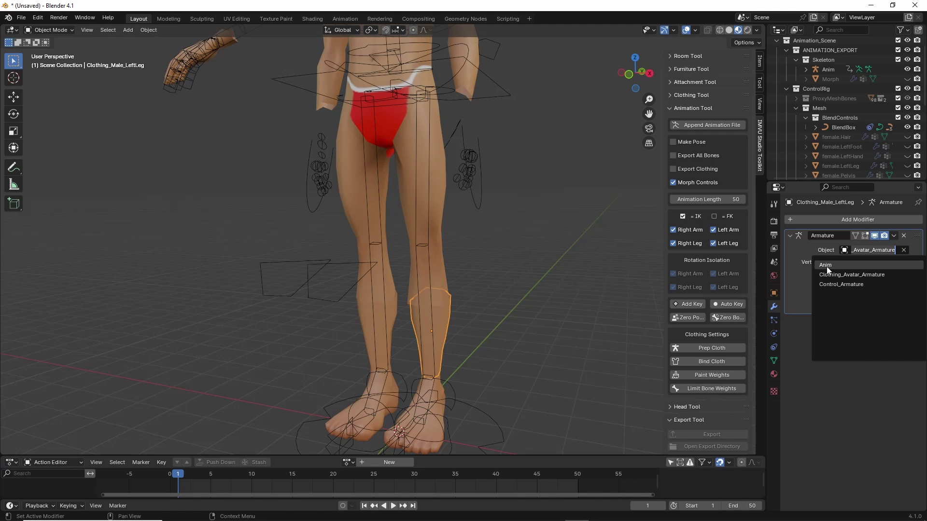
click(826, 267)
click(397, 311)
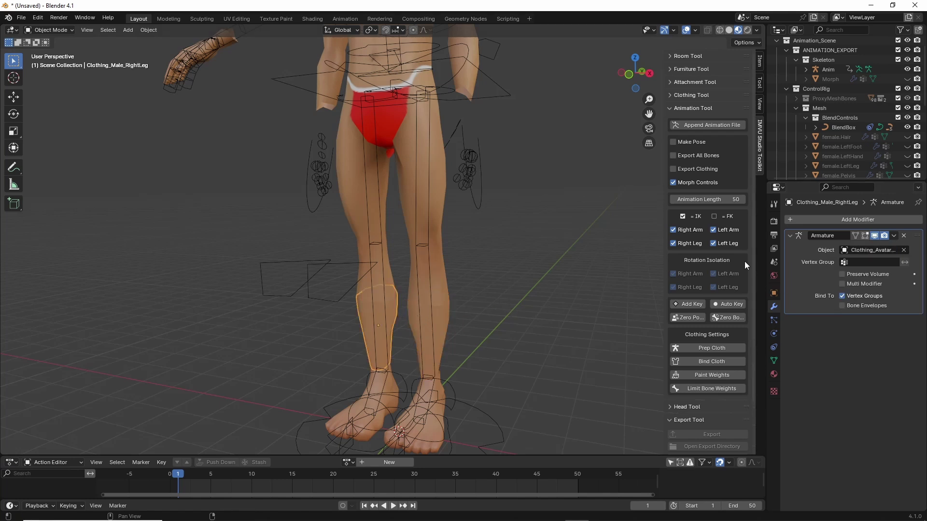
click(844, 251)
click(839, 266)
- Set the Armature modifier's target object to Anim for both the left and right foot meshes
scroll(450, 274, up, 4)
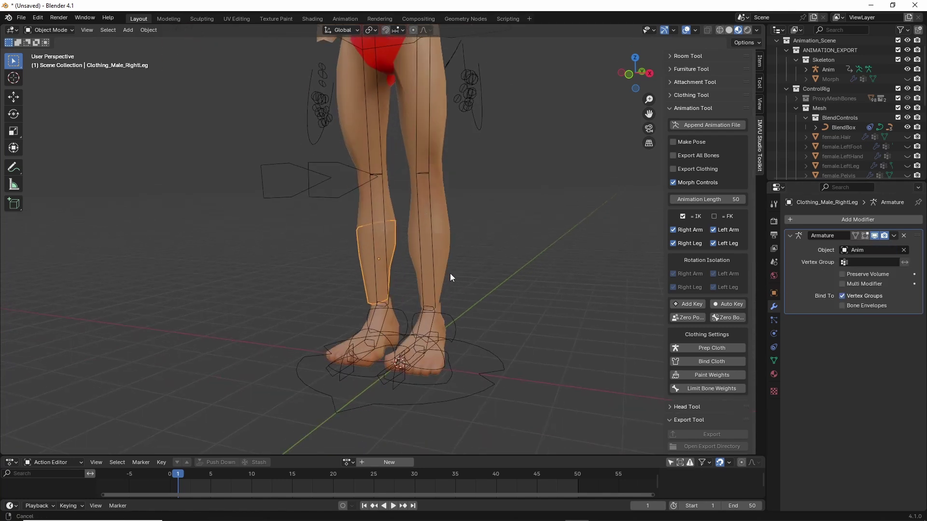
click(462, 416)
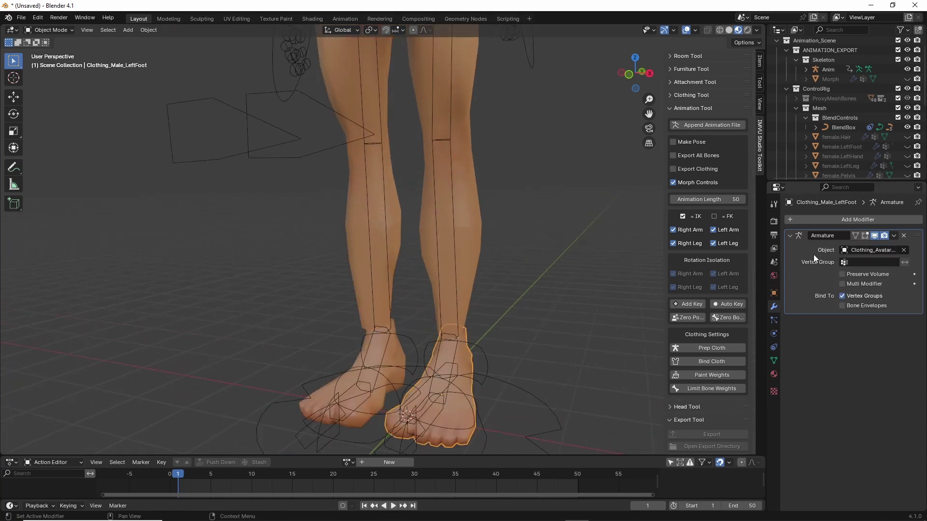
click(846, 251)
click(842, 265)
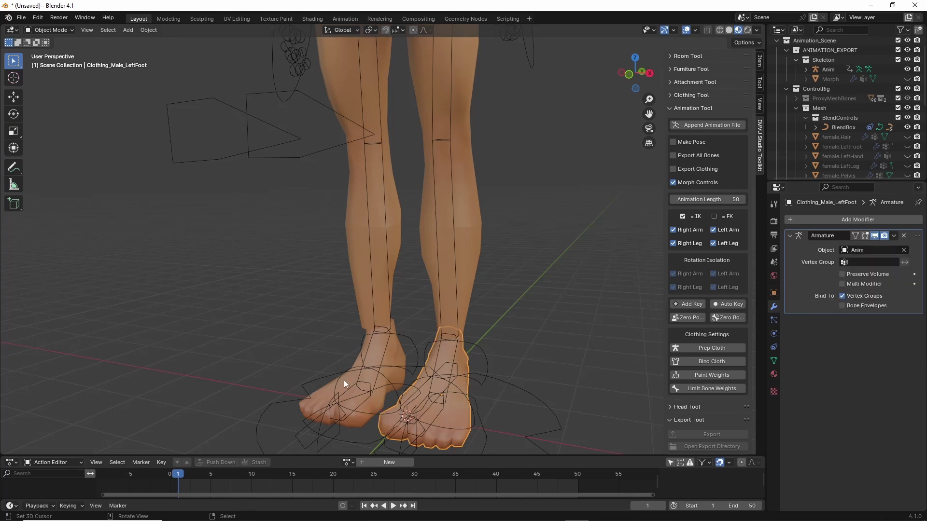
click(344, 382)
click(850, 250)
click(832, 265)
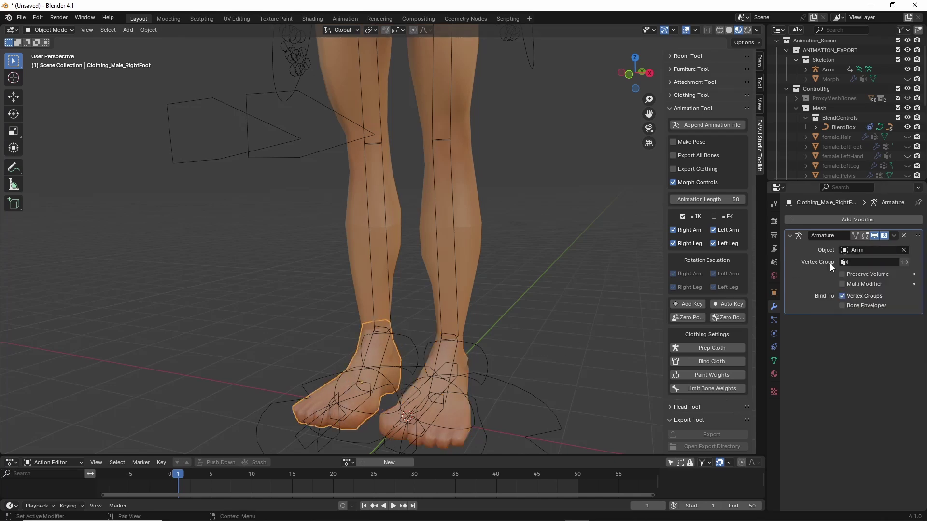
- Set the Armature modifier's target object to Anim for the male head and hair meshes
shift+middle_drag(364, 182, 380, 334)
shift+middle_drag(347, 204, 350, 386)
shift+middle_drag(338, 227, 340, 348)
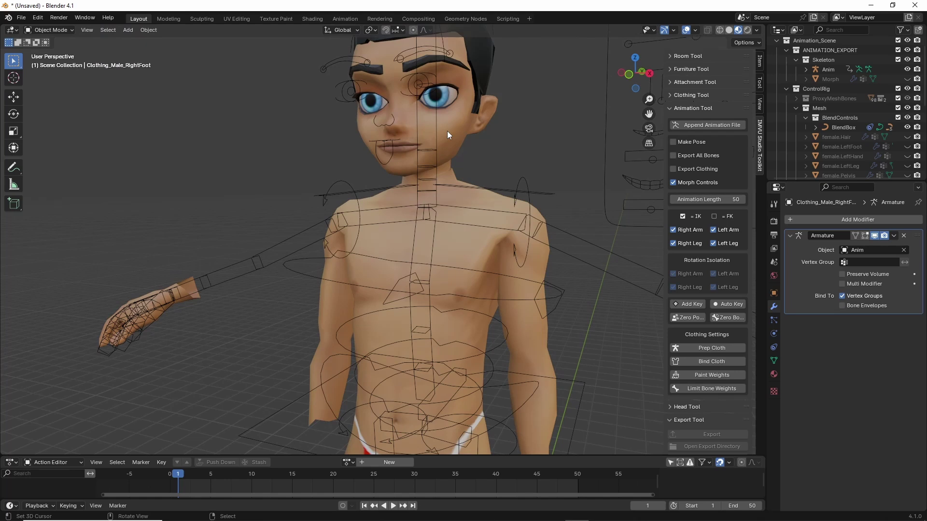
click(447, 131)
click(846, 252)
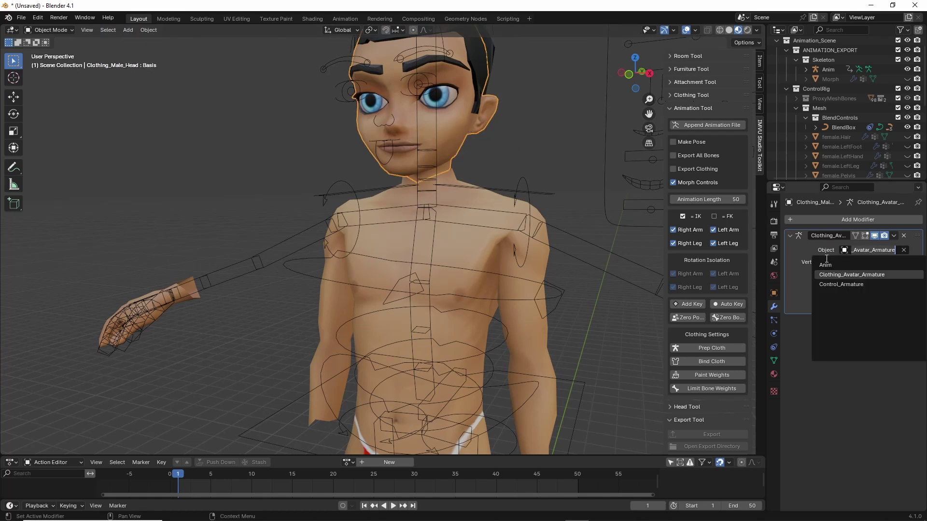
click(824, 265)
shift+scroll(454, 169, up, 6)
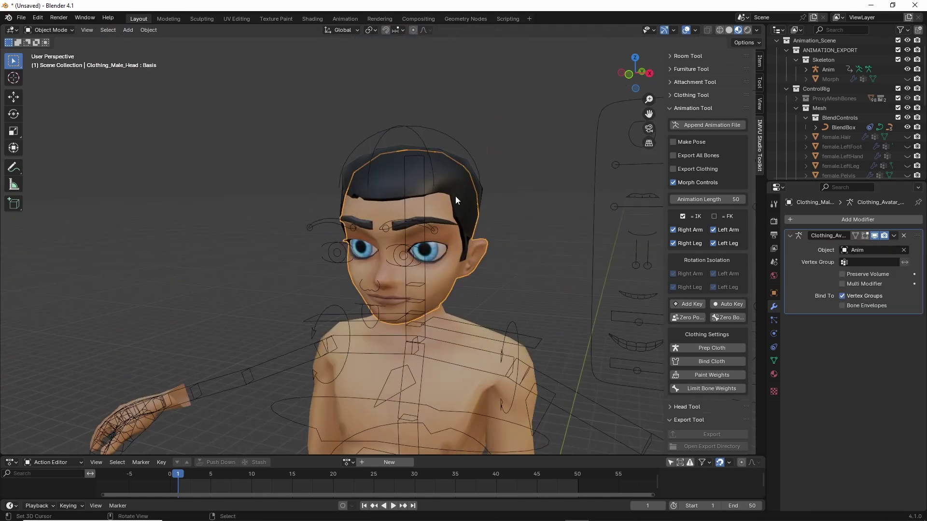
click(450, 169)
click(856, 253)
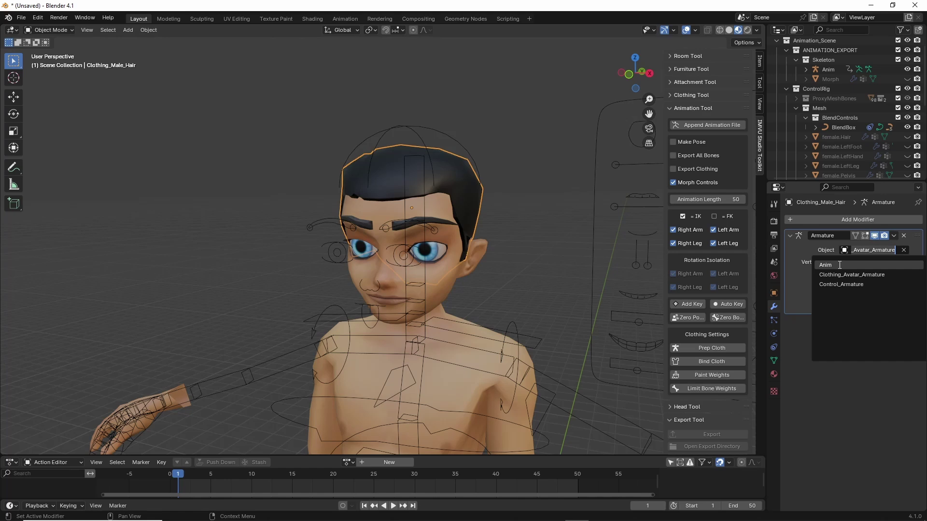
click(824, 265)
- Set the right hand mesh's Armature modifier target to Anim and inspect how the hand deforms
shift+scroll(366, 329, down, 5)
click(231, 303)
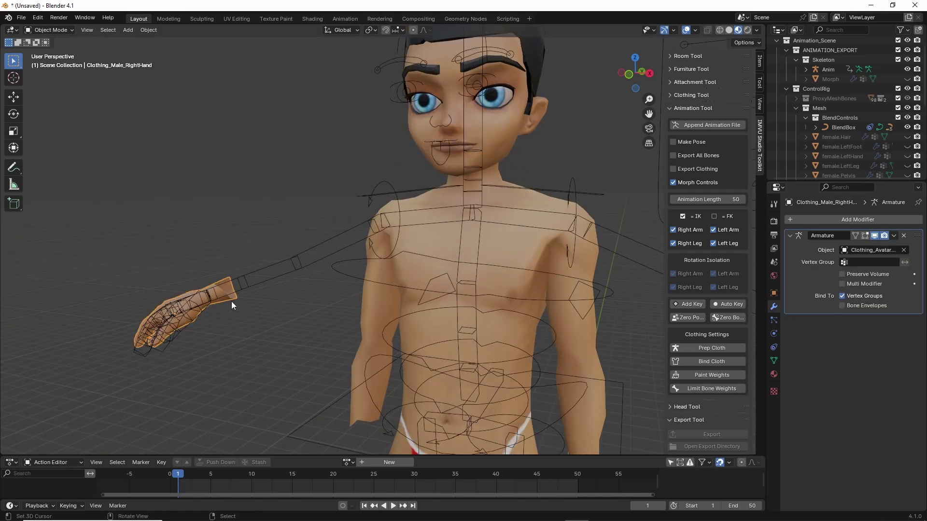
click(869, 250)
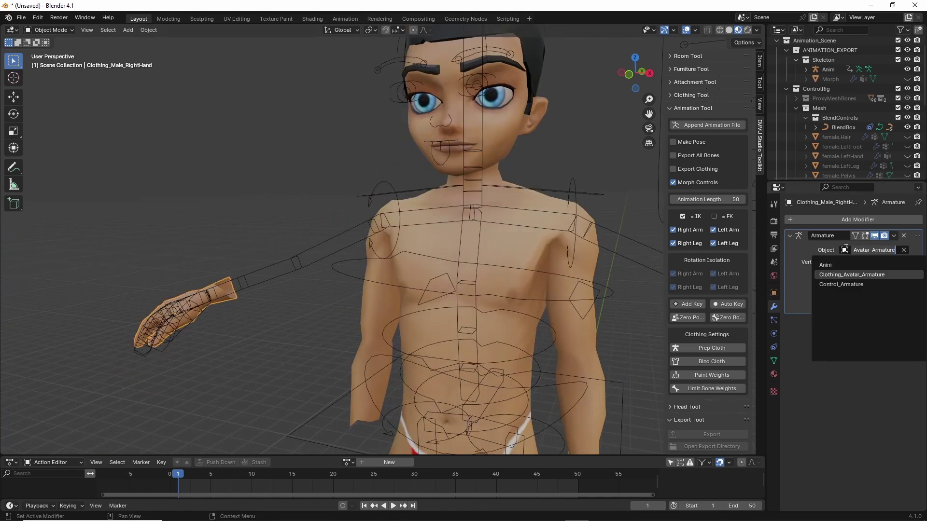
click(826, 267)
middle_drag(420, 290, 358, 297)
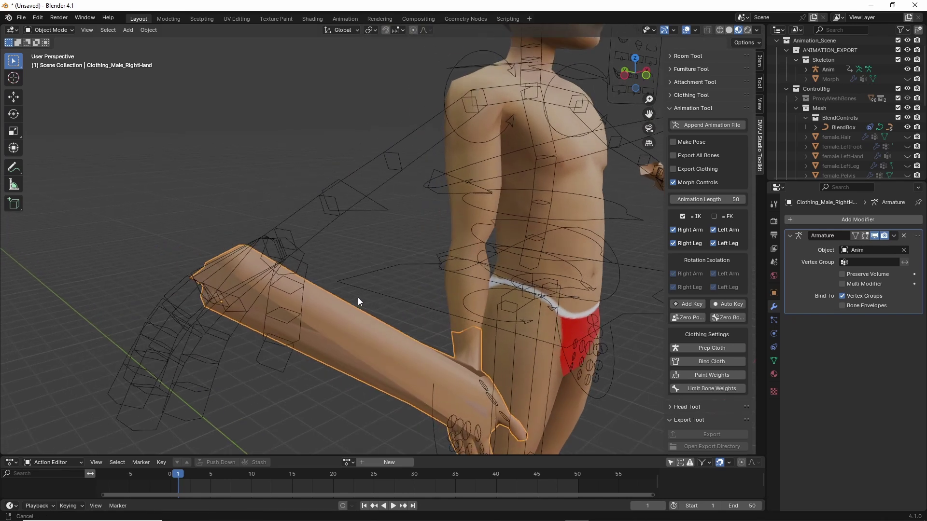
middle_drag(300, 311, 480, 295)
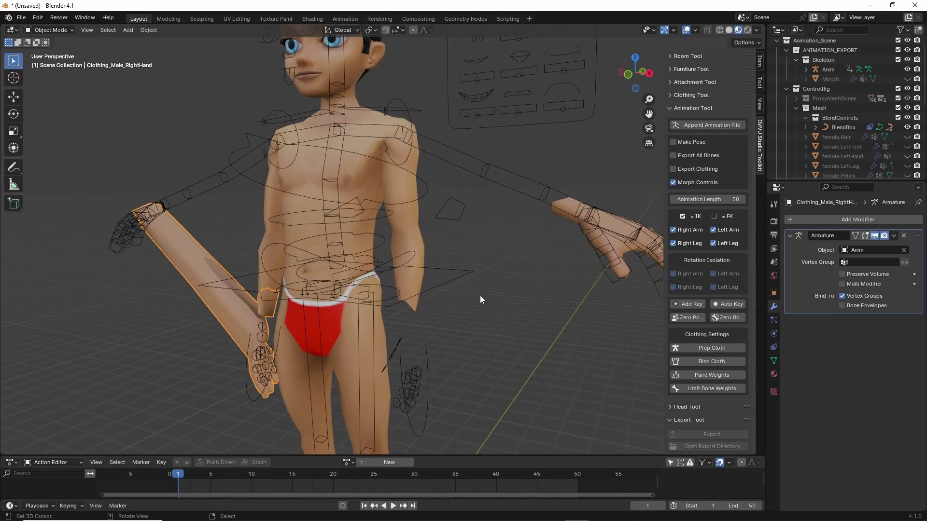
- Set the left hand mesh's Armature modifier target to Anim and inspect how the hand deforms
click(621, 248)
click(845, 250)
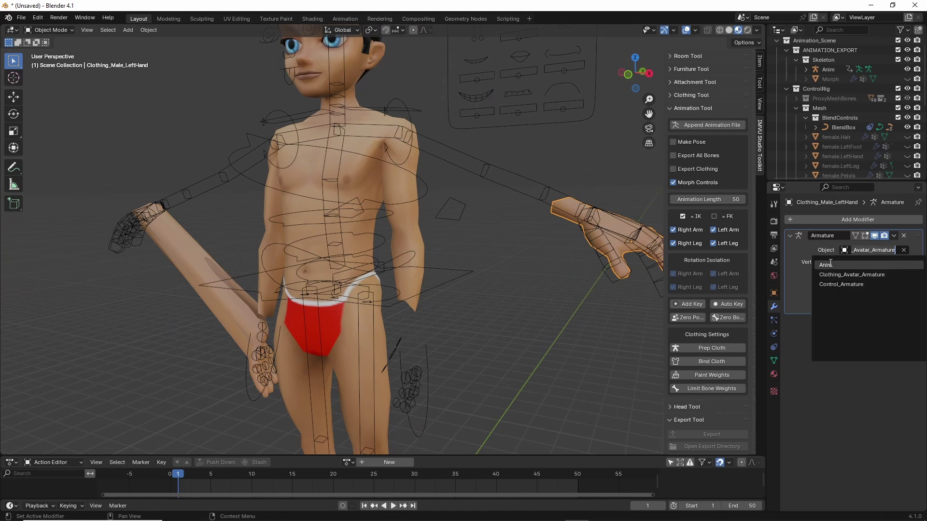
click(830, 264)
middle_drag(545, 273, 454, 273)
scroll(448, 271, up, 3)
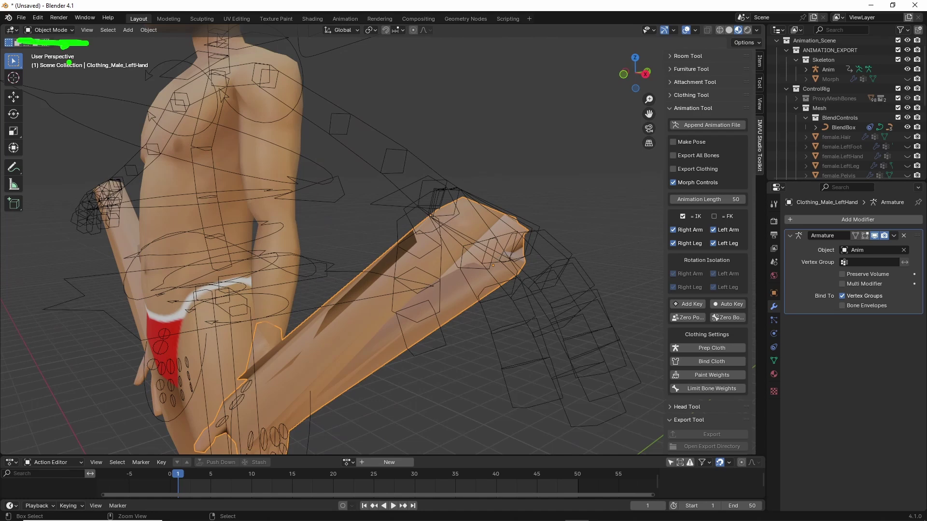
- Switch the left hand mesh from Object Mode to Weight Paint mode
click(47, 29)
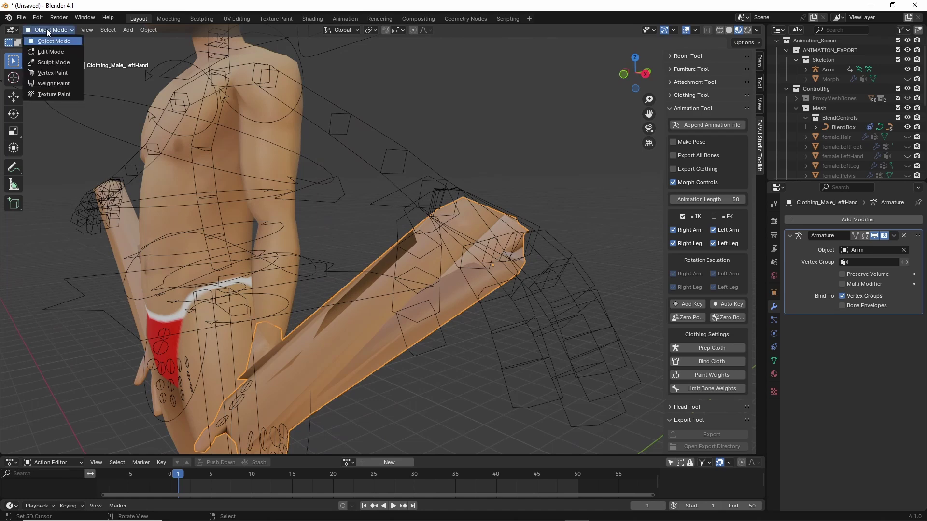
click(50, 84)
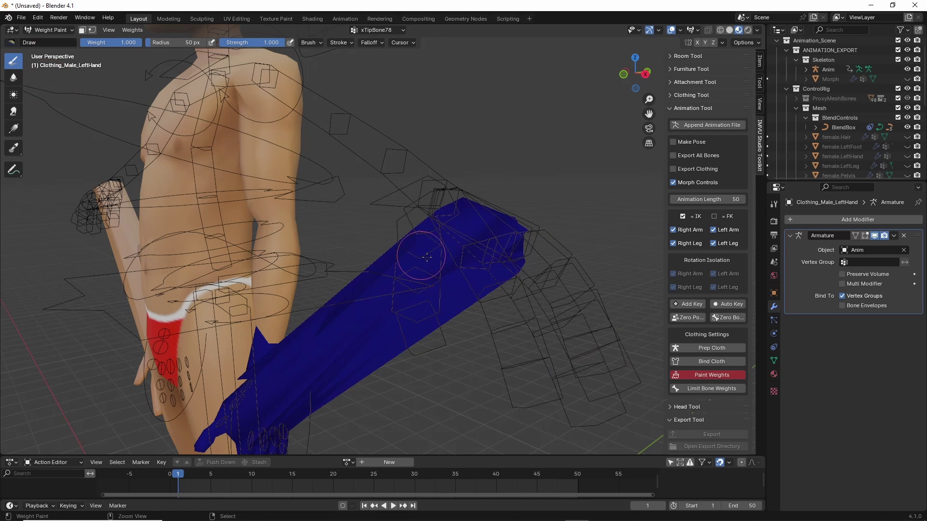
drag(763, 348, 758, 349)
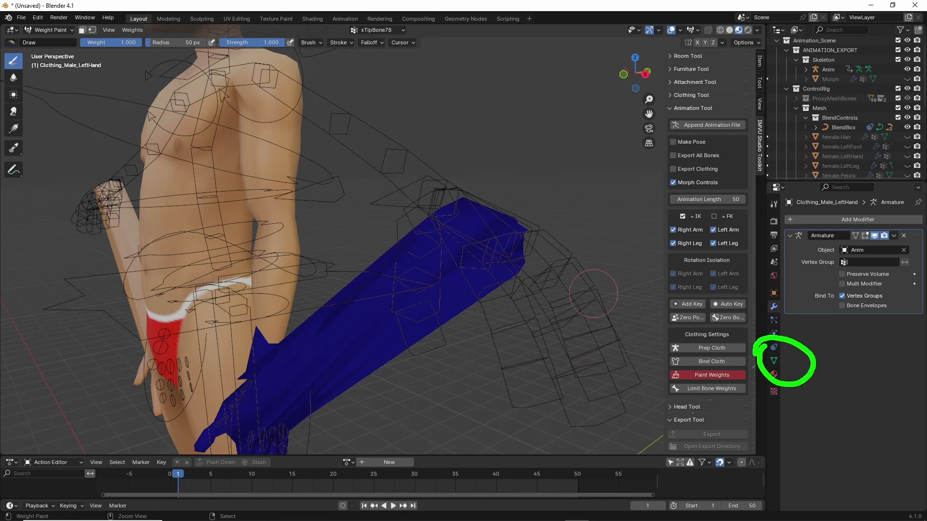
key(Escape)
- Enlarge the left hand mesh's vertex group list and make lfHand the active vertex group
click(773, 361)
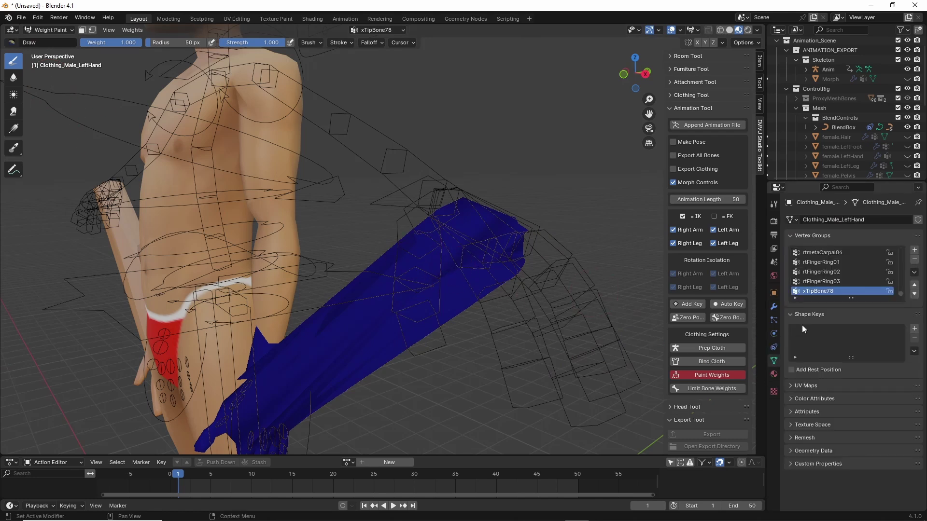
drag(848, 304, 842, 387)
scroll(834, 357, up, 5)
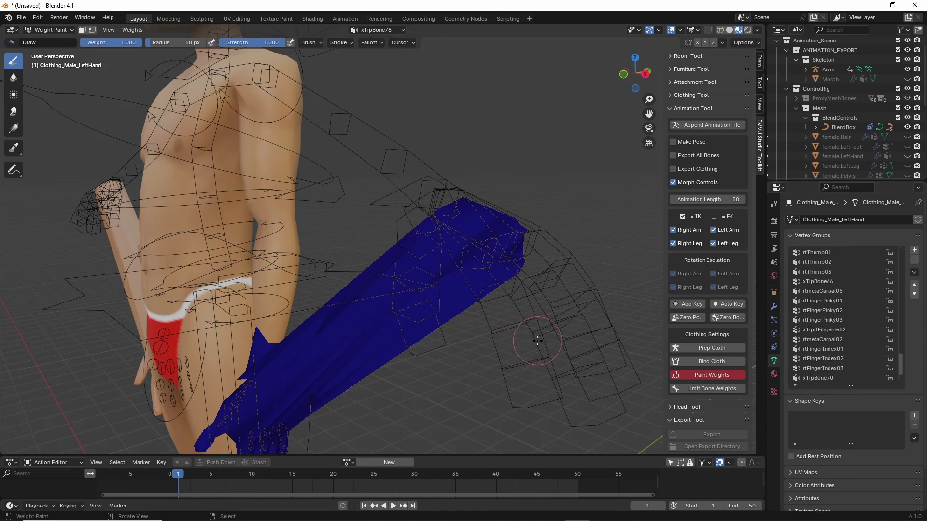
scroll(818, 325, up, 5)
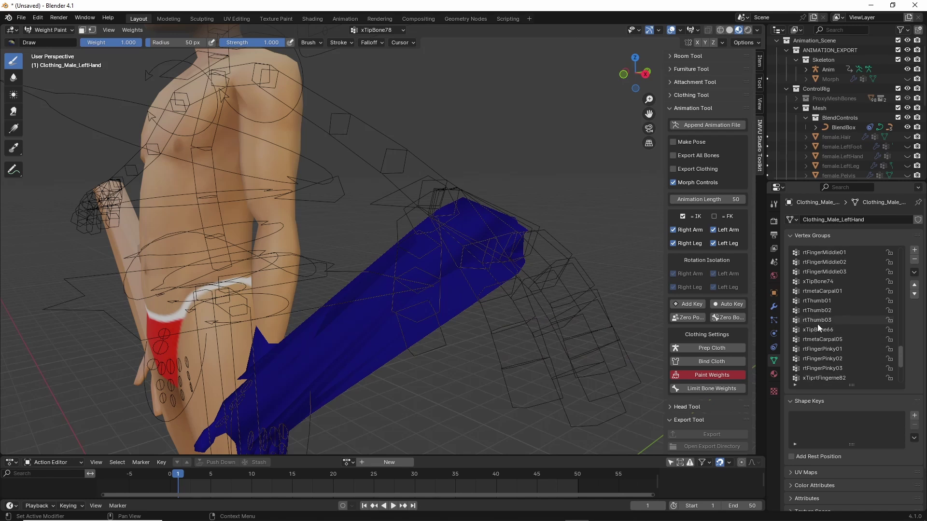
scroll(818, 325, up, 6)
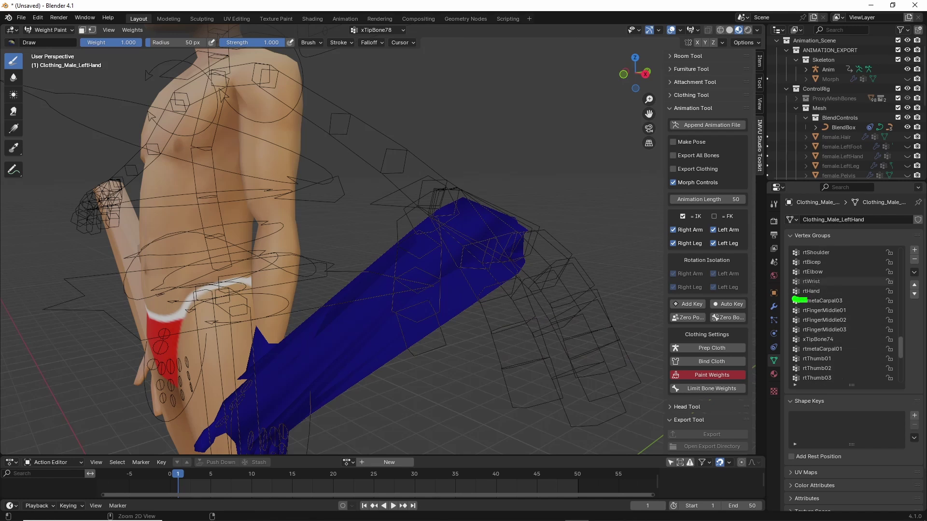
scroll(819, 338, up, 15)
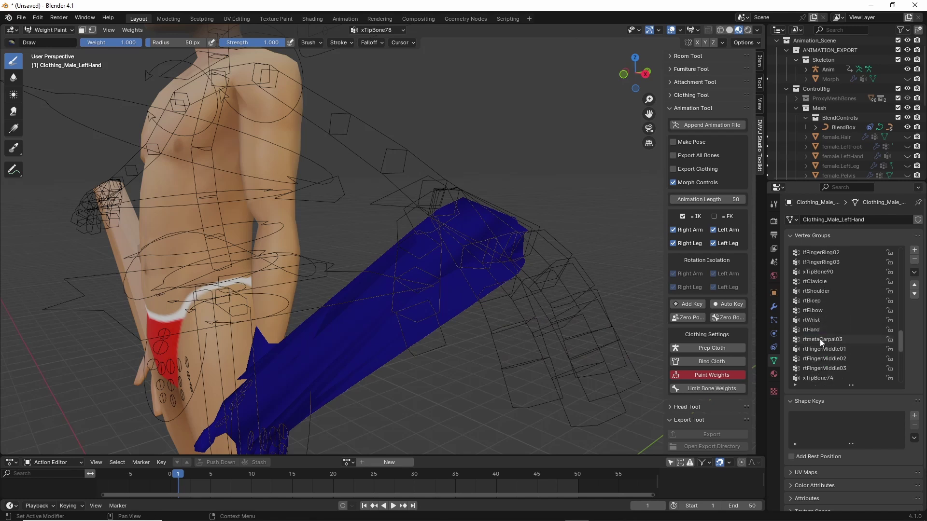
scroll(820, 340, up, 14)
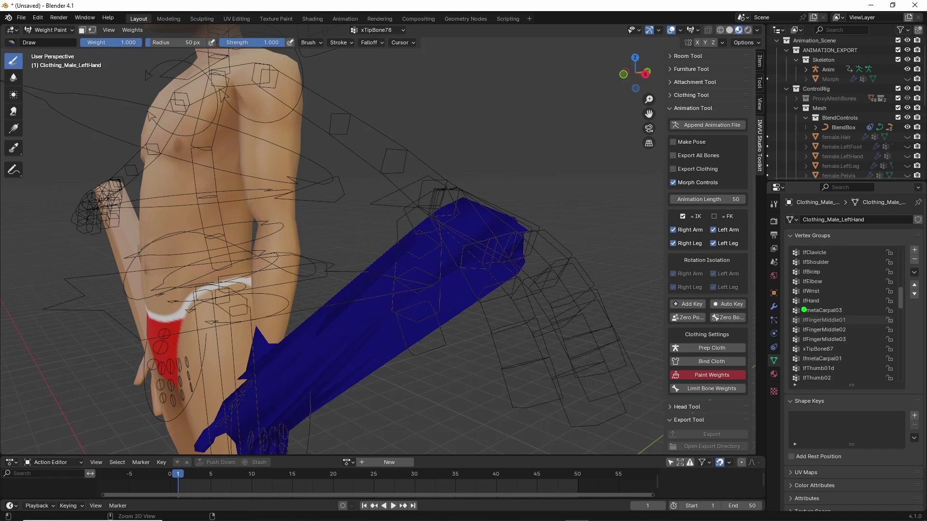
click(813, 301)
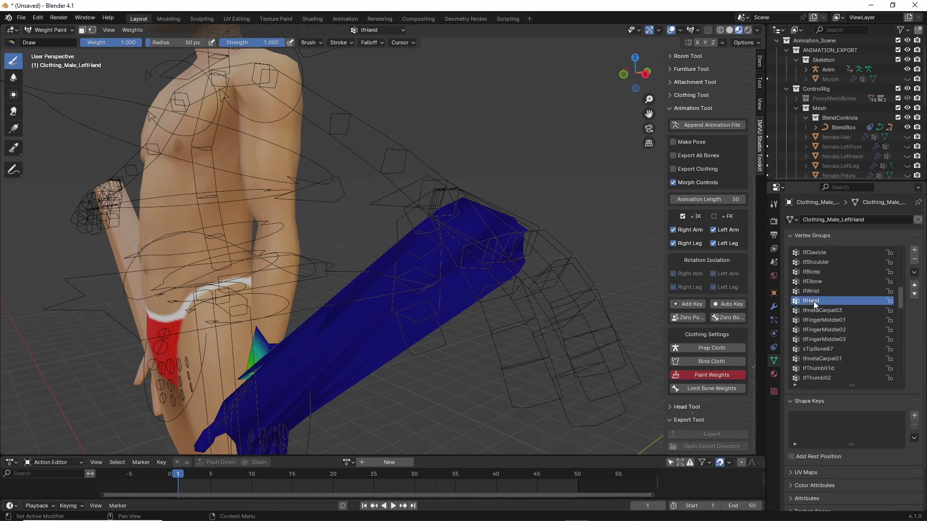
- Paint lfHand weight at 1.000 over the left hand mesh's stretched wrist vertices to pull them back to the hand
middle_drag(465, 318, 463, 145)
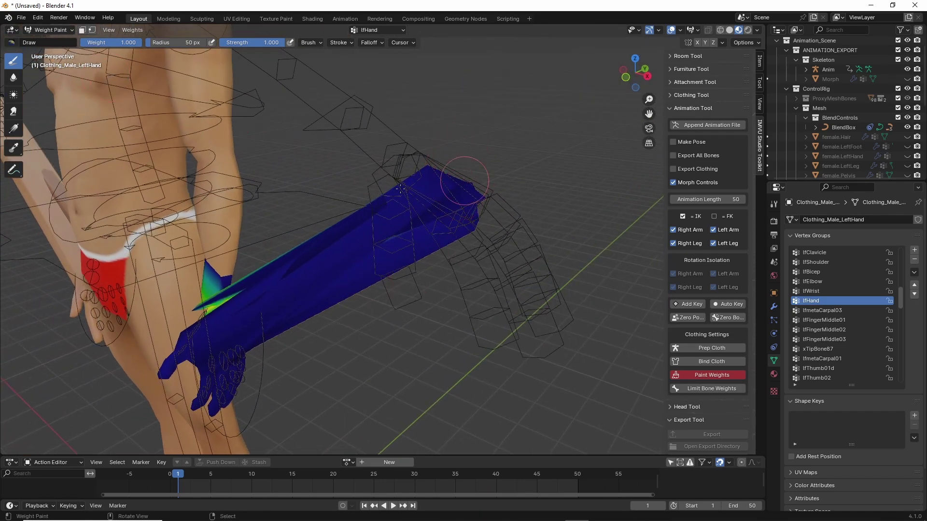
drag(401, 190, 483, 205)
drag(379, 209, 379, 240)
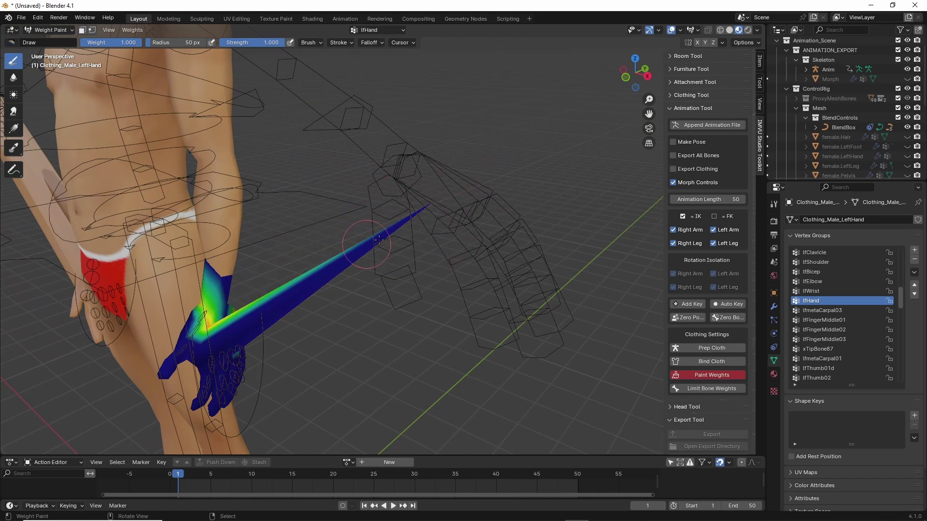
middle_drag(409, 231, 367, 261)
drag(211, 370, 222, 356)
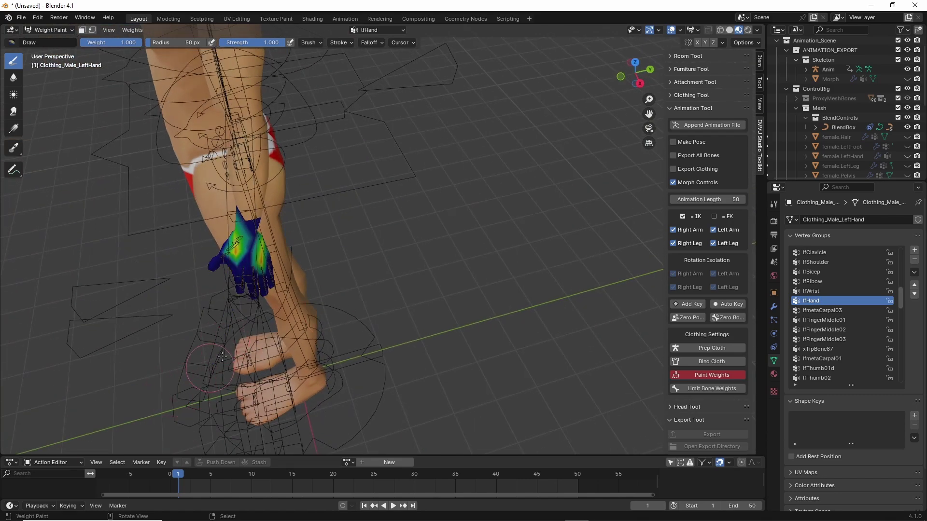
- Leave Weight Paint on the left hand mesh and put the stretched right hand mesh into Weight Paint mode
middle_drag(216, 348, 290, 307)
mouse_move(290, 307)
shift+middle_down()
mouse_move(425, 247)
mouse_move(378, 275)
mouse_move(249, 267)
mouse_move(402, 259)
mouse_move(361, 272)
shift+middle_up()
scroll(410, 266, up, 3)
scroll(410, 269, up, 2)
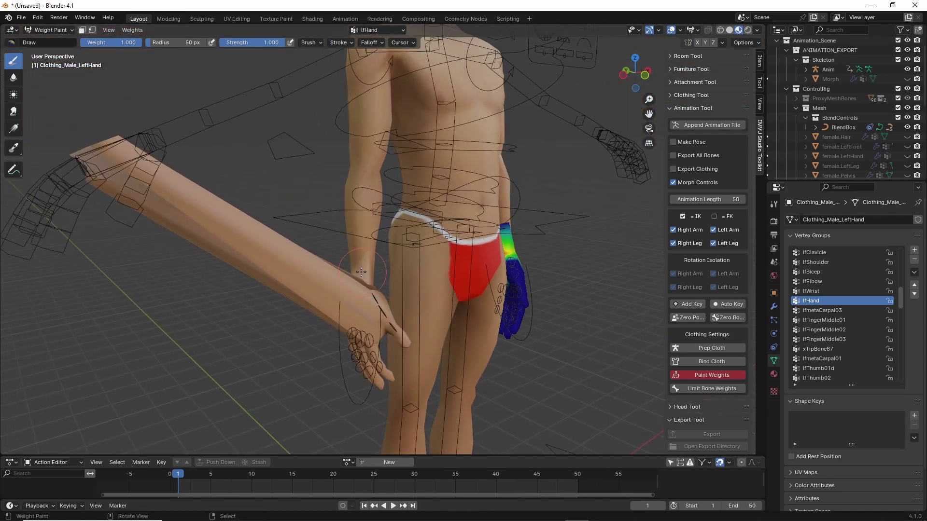
click(43, 30)
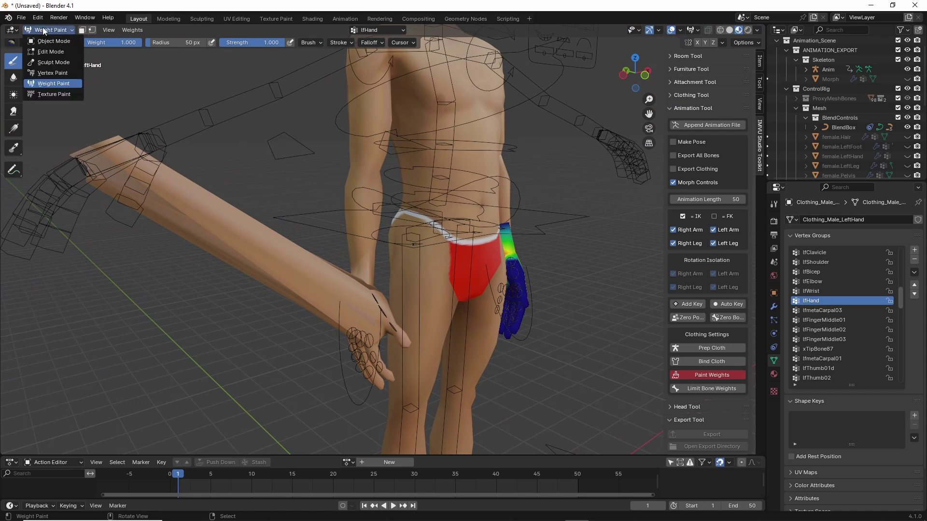
click(48, 44)
click(185, 219)
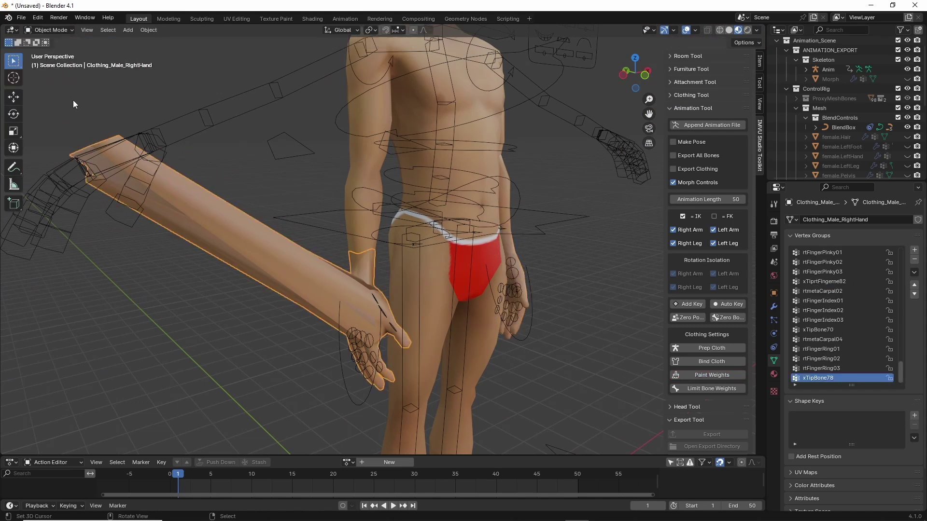
click(46, 31)
click(50, 84)
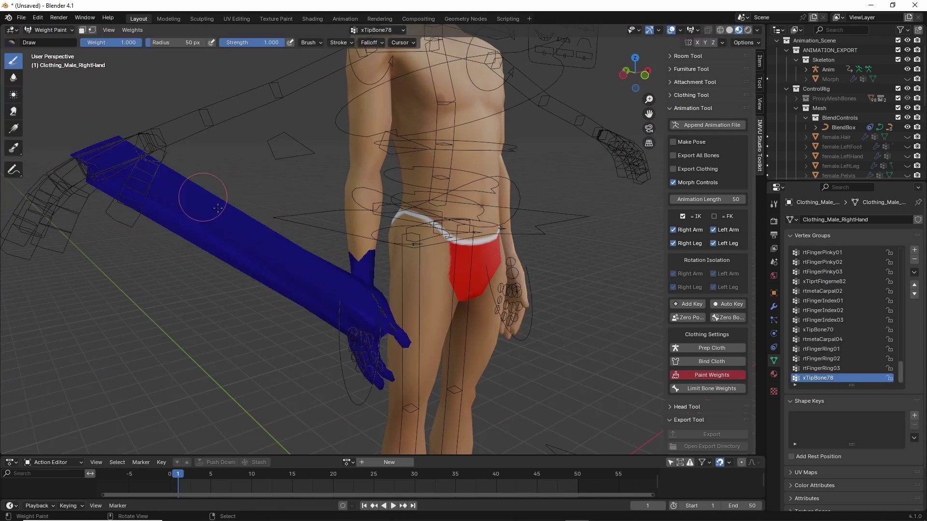
- Make rtHand the active vertex group of the right hand mesh
middle_drag(251, 242, 325, 286)
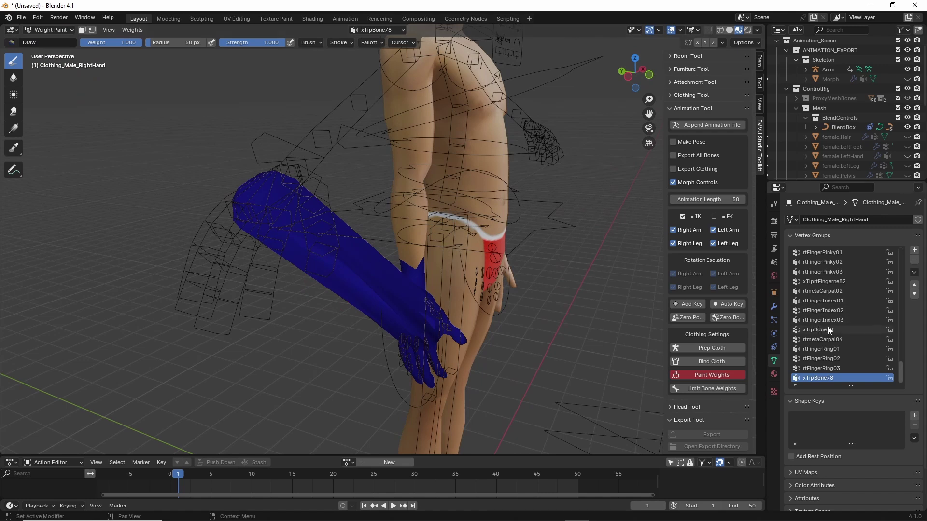
scroll(828, 326, up, 6)
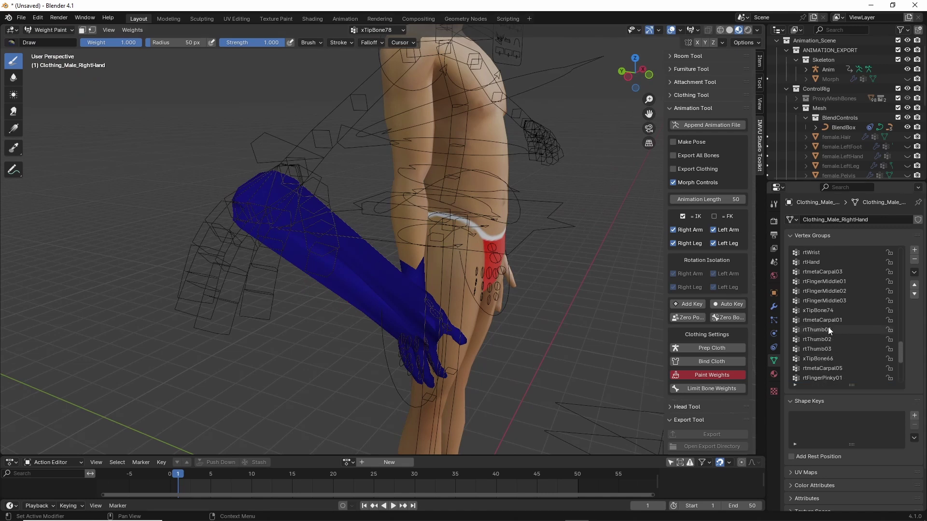
scroll(828, 326, up, 3)
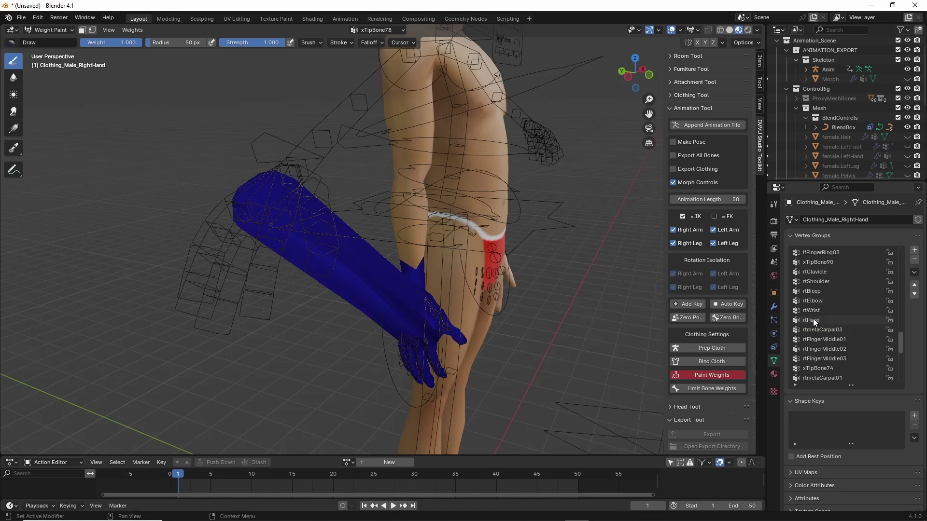
click(811, 320)
- Paint rtHand weight at 1.000 over the right hand mesh's stretched wrist vertices to pull them back to the hand
middle_drag(570, 314, 710, 328)
middle_drag(329, 270, 279, 264)
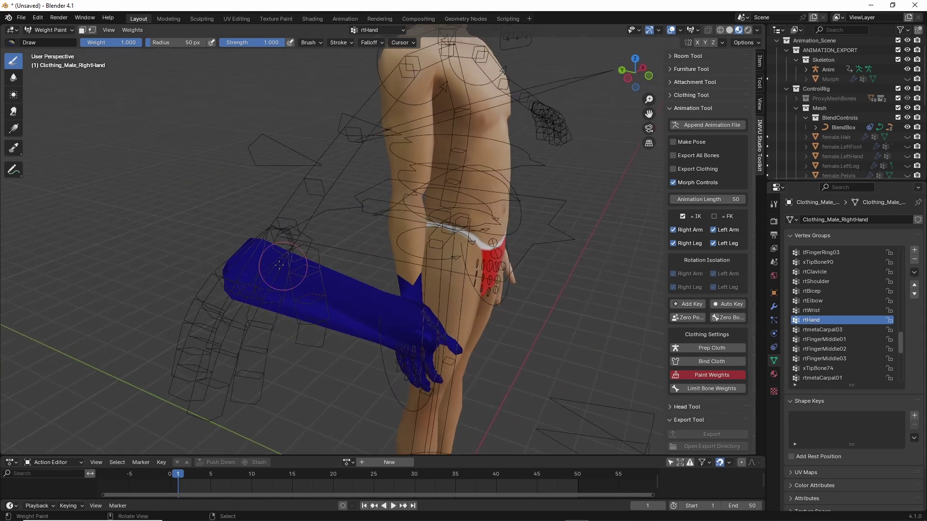
mouse_move(257, 251)
mouse_down()
mouse_move(245, 249)
mouse_move(224, 271)
mouse_move(294, 278)
mouse_up()
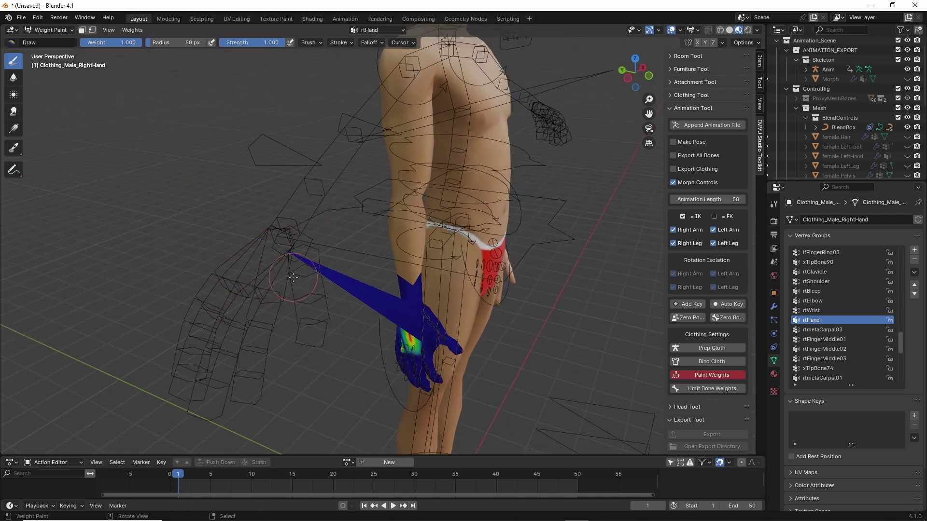
mouse_move(292, 263)
middle_down()
mouse_move(373, 292)
mouse_move(282, 252)
mouse_move(314, 227)
mouse_move(254, 202)
mouse_move(418, 253)
middle_up()
middle_drag(361, 262, 325, 297)
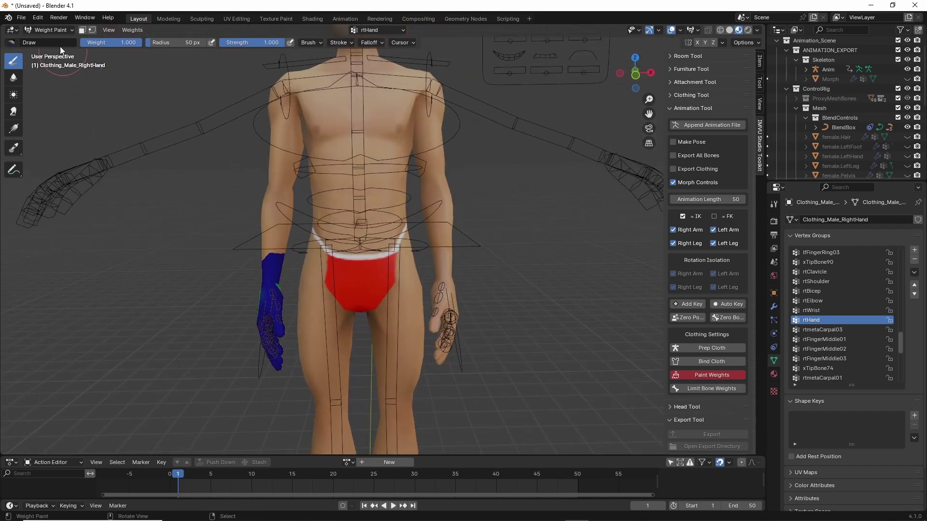
- Return the right hand mesh to Object Mode and switch the Control_Armature rig to Pose Mode
click(48, 30)
click(47, 41)
scroll(251, 231, down, 2)
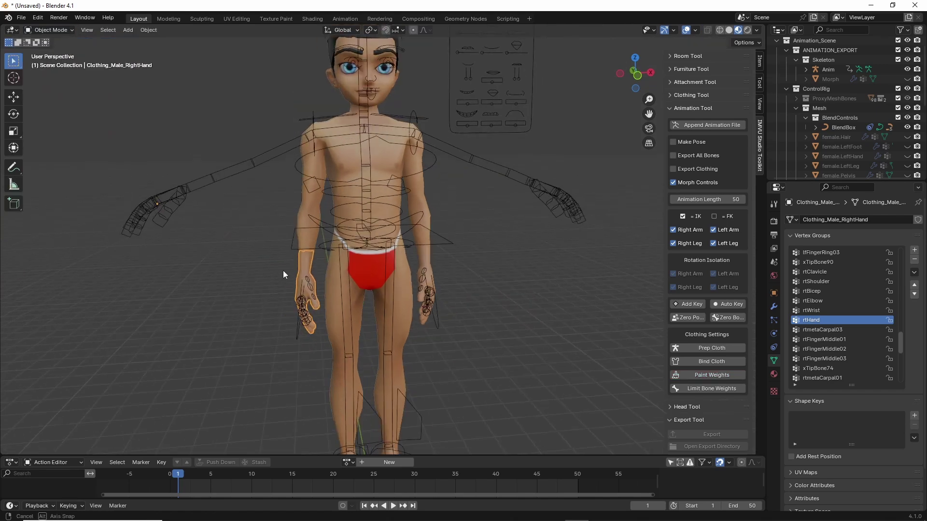
middle_drag(283, 271, 299, 258)
click(292, 244)
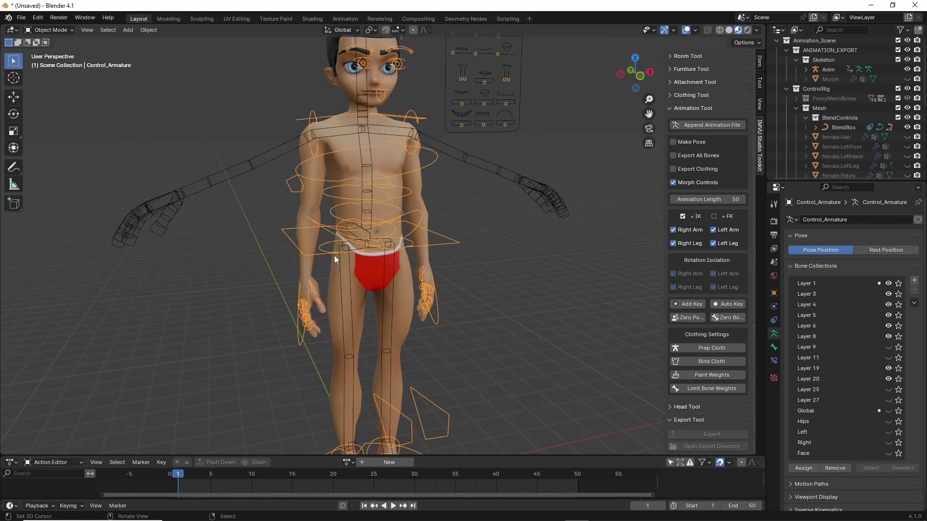
click(58, 31)
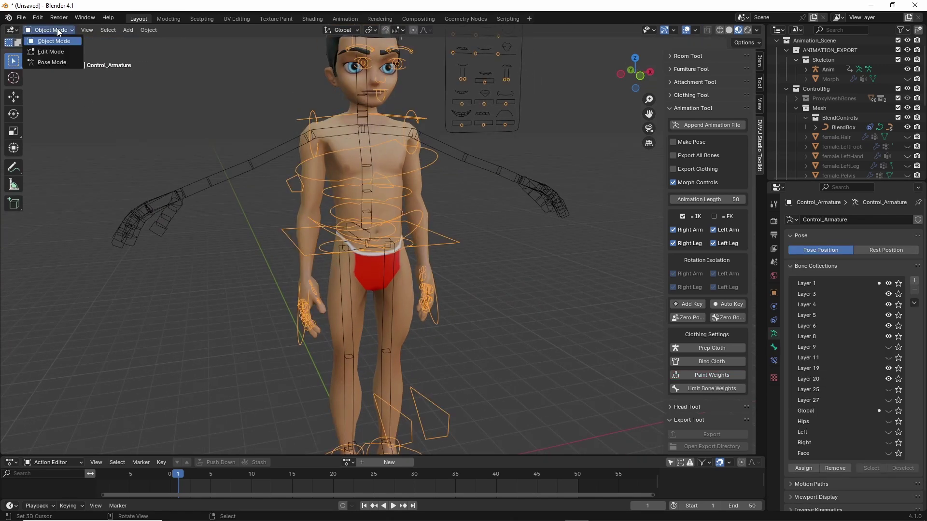
click(50, 62)
- Try moving the CTRL_COG control and the right and left IK hand controls to test the mesh deformation, cancelling each move
click(324, 254)
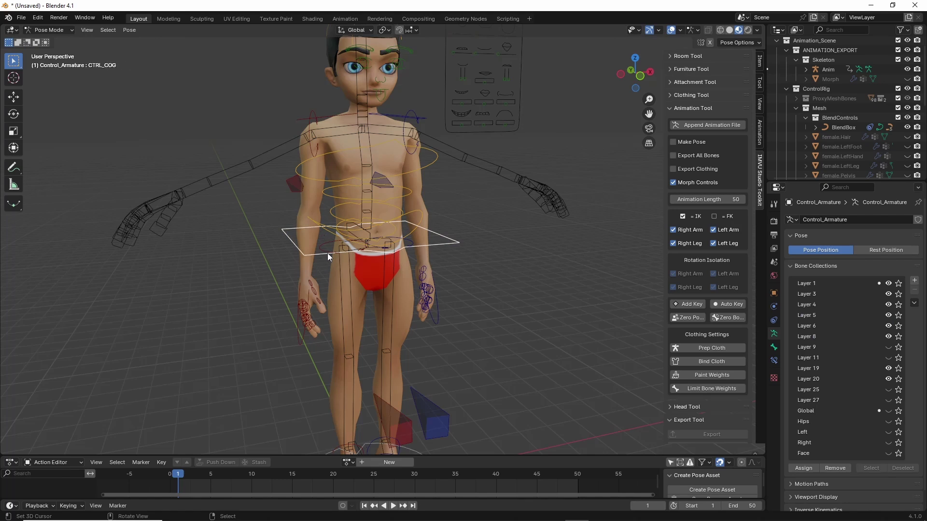
key(g)
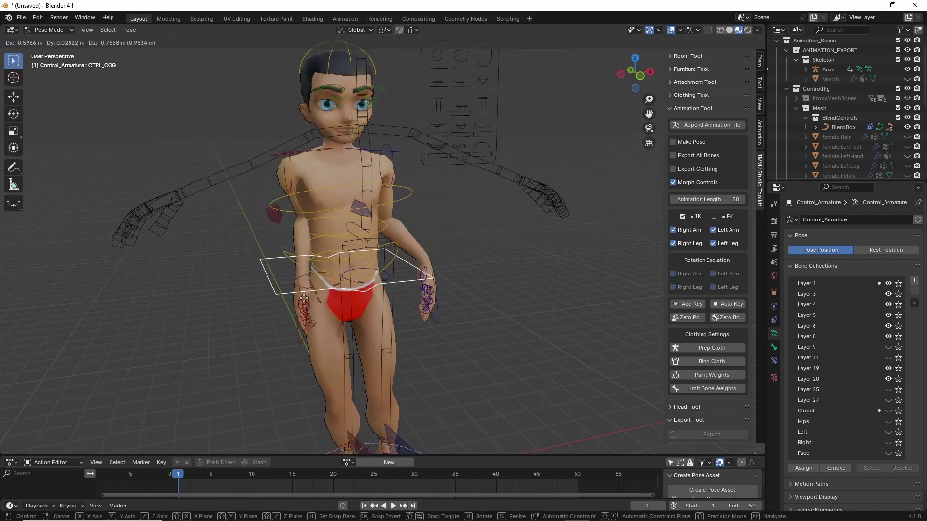
click(329, 282)
click(315, 340)
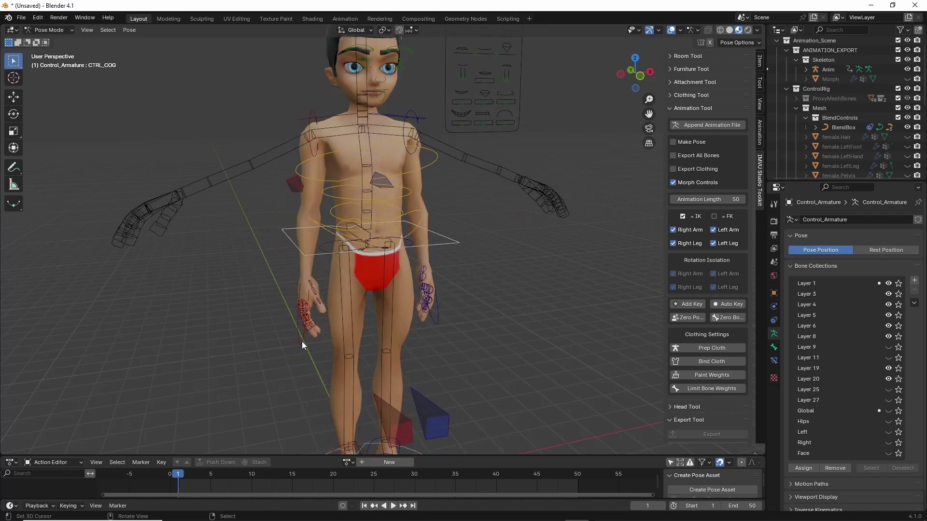
key(g)
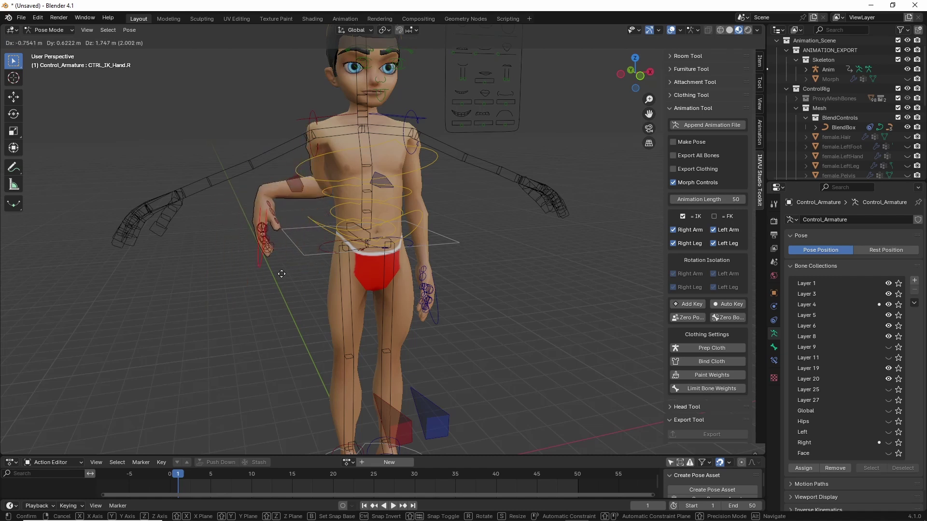
right_click(328, 285)
middle_drag(327, 293, 274, 289)
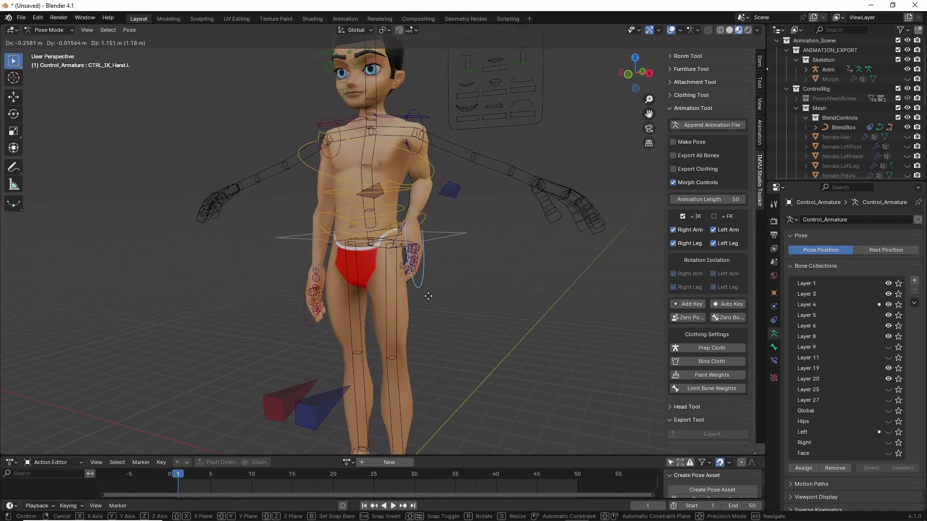
middle_drag(459, 279, 498, 221)
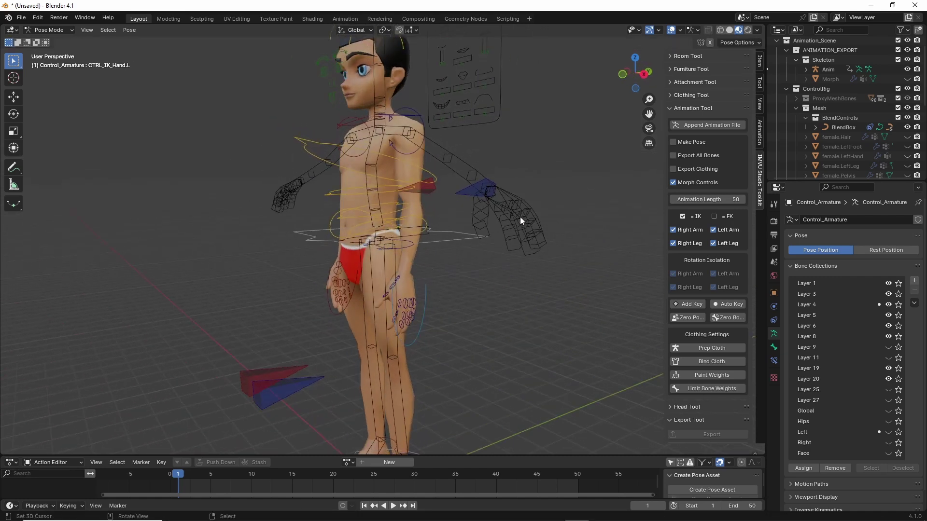
- Return to Object Mode and delete the leftover Clothing_Avatar_Armature with the outstretched arms
click(39, 28)
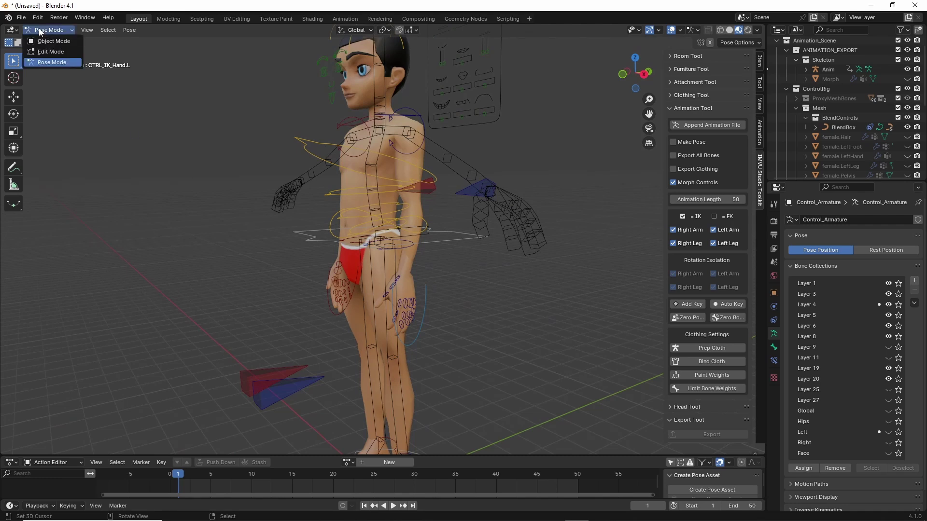
click(43, 35)
click(539, 233)
middle_drag(538, 234, 372, 269)
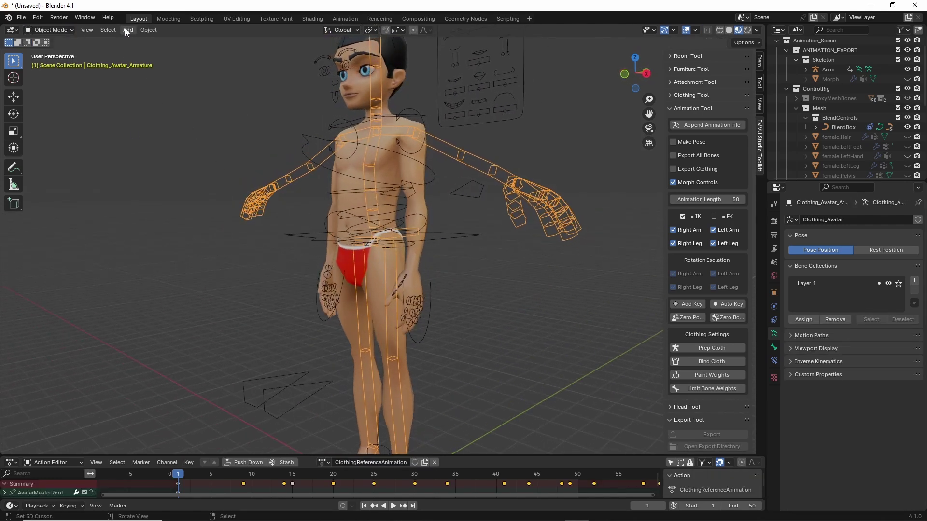
click(146, 31)
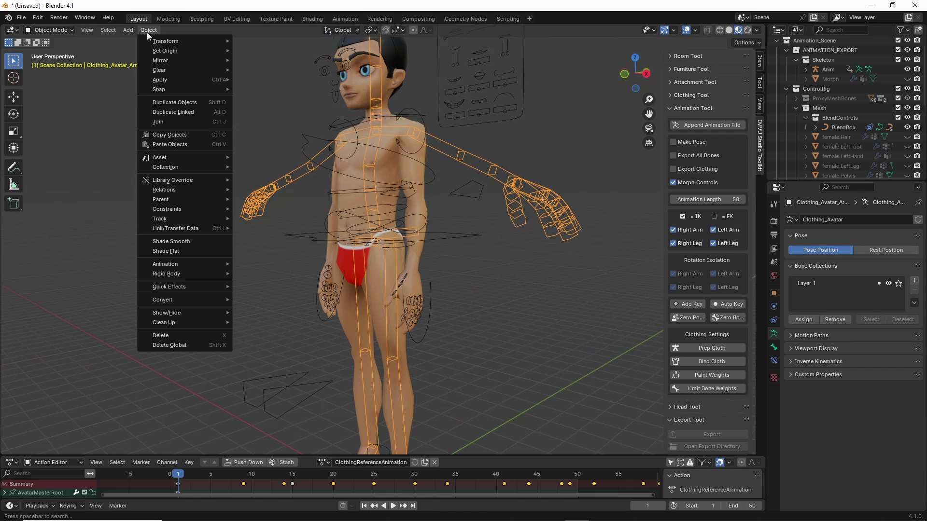
click(157, 333)
- Select the Control_Armature rig at the avatar's face and switch it to Pose Mode
middle_drag(312, 283, 377, 234)
scroll(357, 241, up, 6)
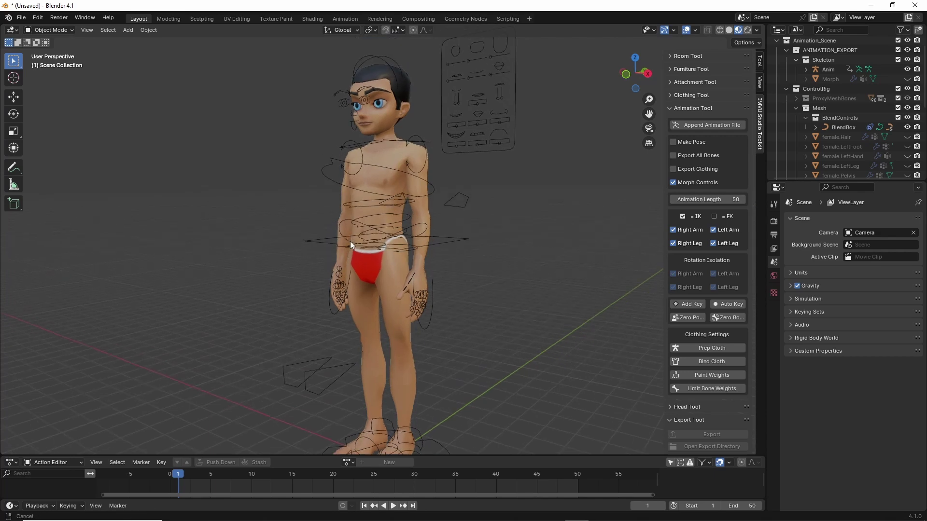
scroll(348, 248, up, 2)
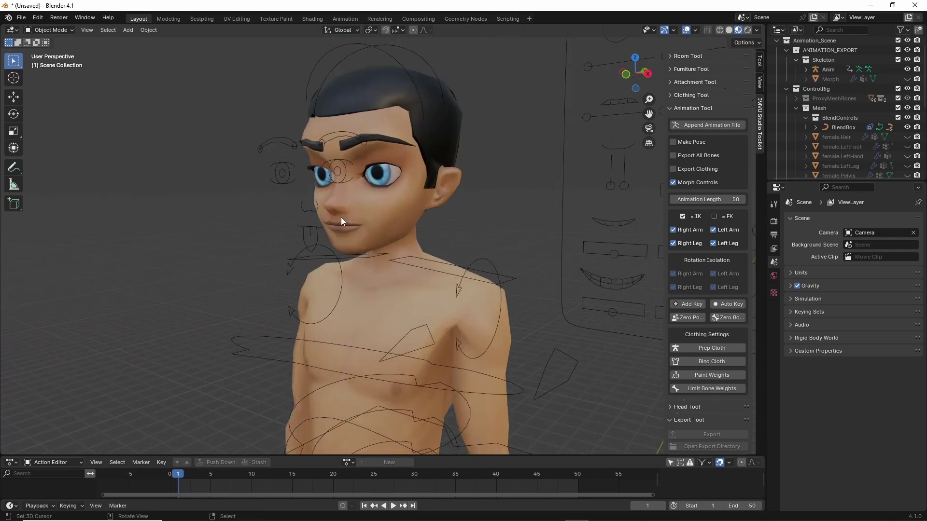
click(345, 168)
key(ctrl+Tab)
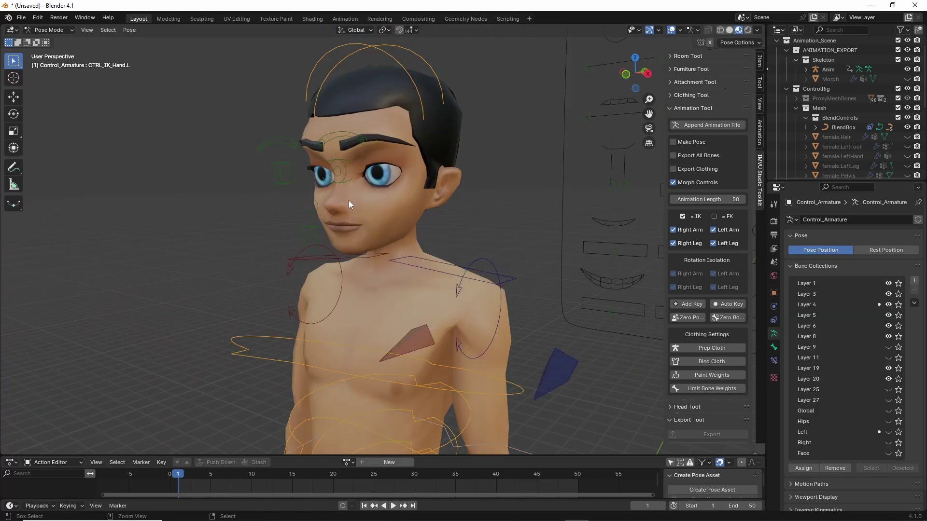
- Select the Morph_Eye.L control between the eyes and try moving it to test the facial morph on the male head
click(347, 170)
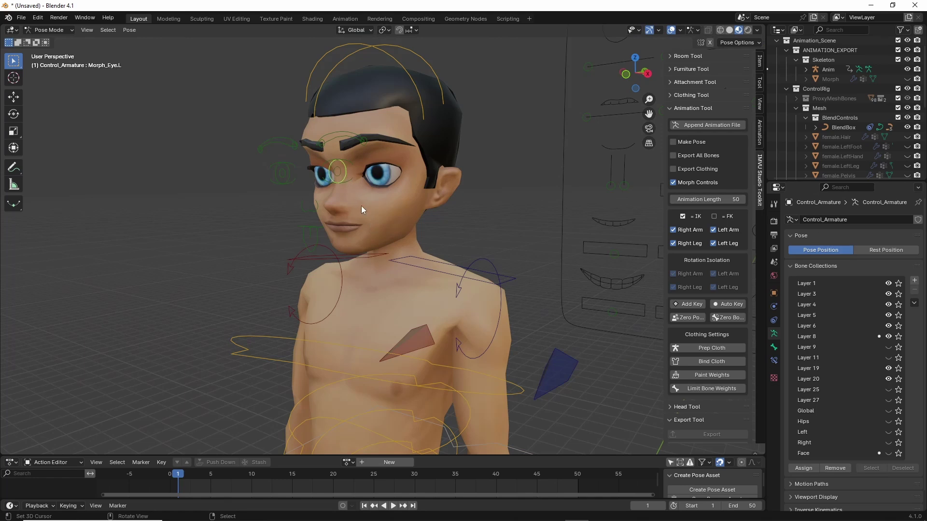
key(g)
click(366, 219)
middle_drag(366, 218, 320, 288)
scroll(320, 287, down, 1)
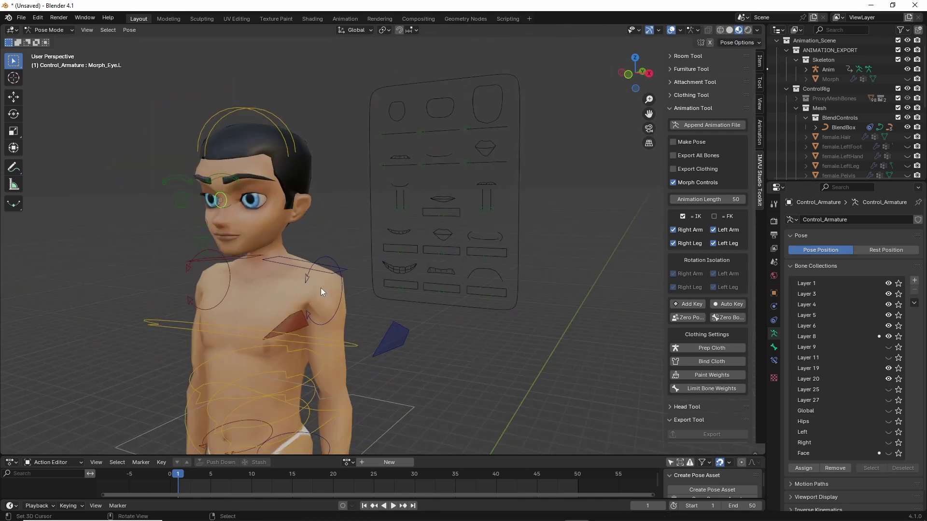
mouse_move(197, 153)
mouse_down()
mouse_move(328, 207)
mouse_move(190, 164)
mouse_up()
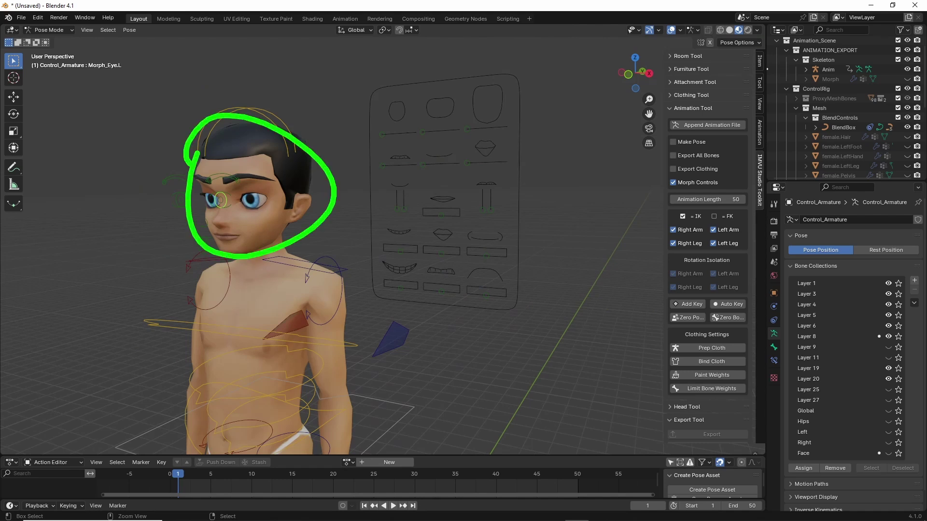
drag(362, 160, 359, 280)
mouse_move(404, 295)
mouse_down()
mouse_move(522, 148)
mouse_move(377, 92)
mouse_up()
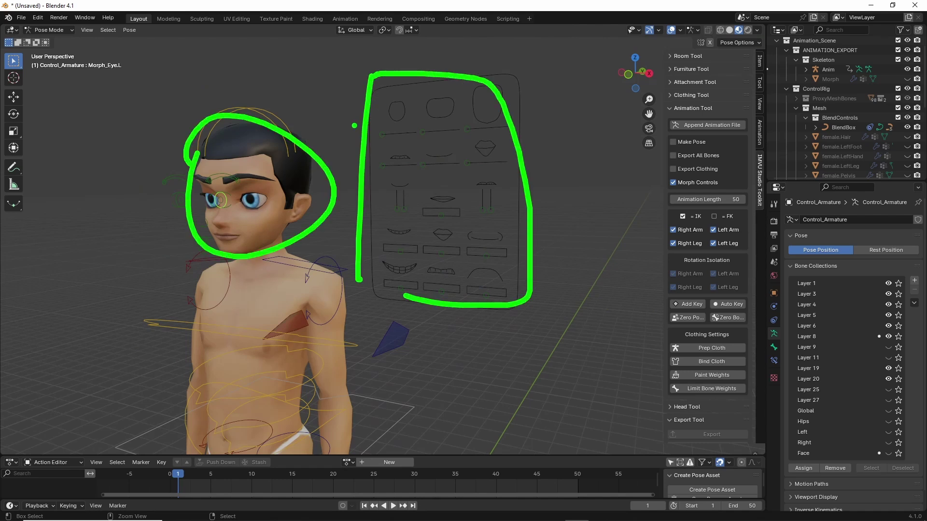
key(Escape)
- Show the hidden Morph head mesh and try moving the Morph_Eye.L control to test the eye morph, cancelling the move
middle_drag(362, 150, 322, 155)
mouse_move(286, 219)
shift+middle_down()
mouse_move(407, 228)
mouse_move(358, 226)
mouse_move(406, 252)
shift+middle_up()
scroll(369, 224, up, 1)
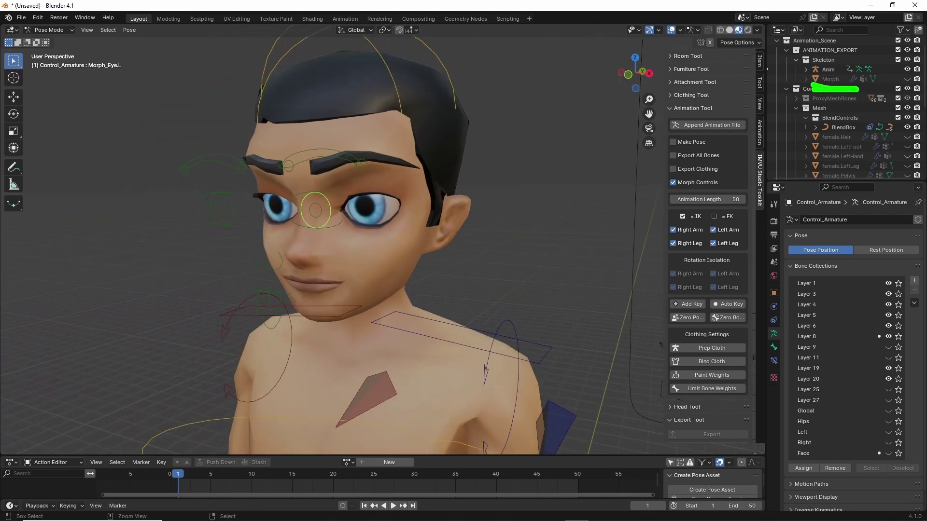
key(Escape)
click(907, 80)
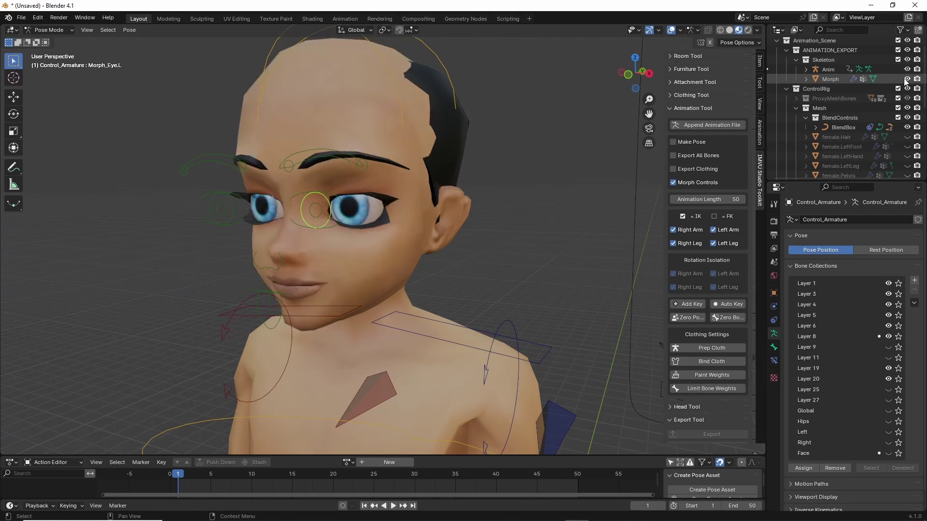
key(g)
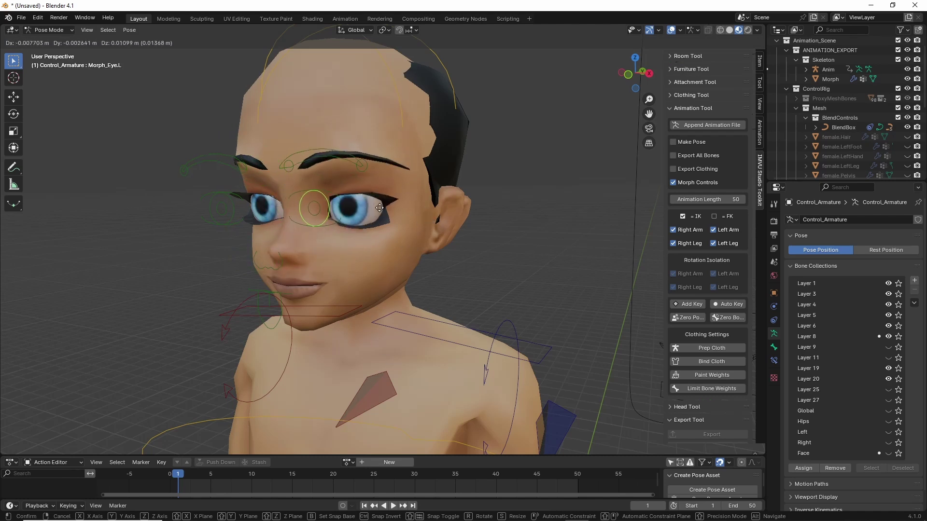
right_click(396, 181)
- Hide the Morph head mesh again and inspect the full male avatar with its control rig
scroll(362, 295, down, 6)
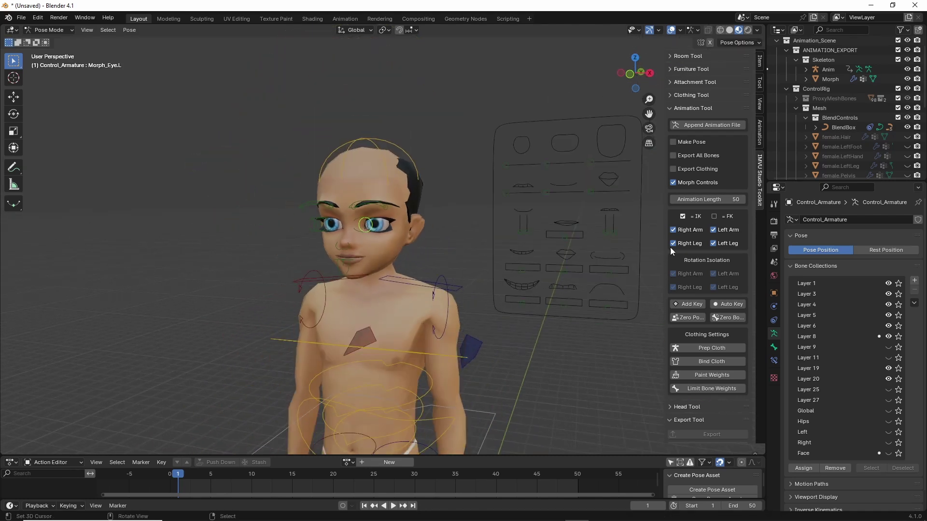
click(907, 79)
scroll(367, 376, down, 2)
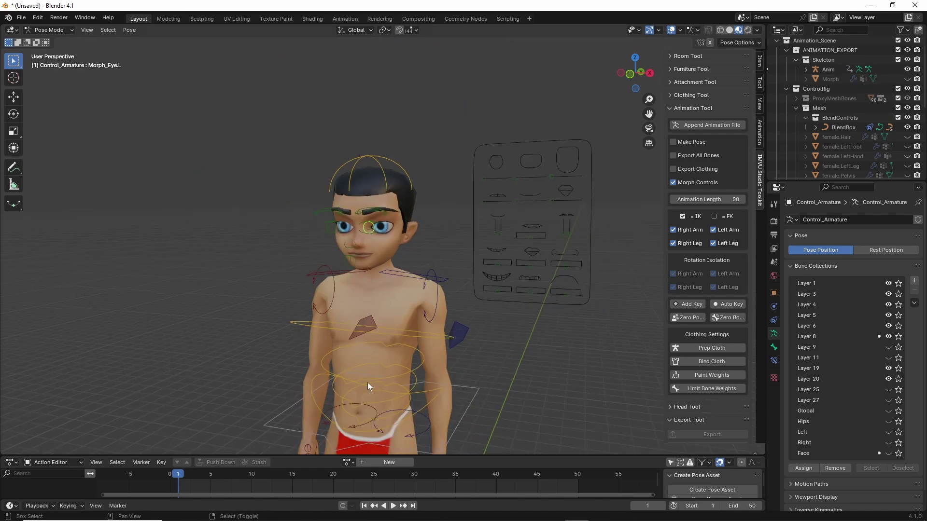
shift+middle_drag(367, 383, 341, 222)
scroll(341, 222, down, 3)
shift+middle_drag(344, 288, 387, 257)
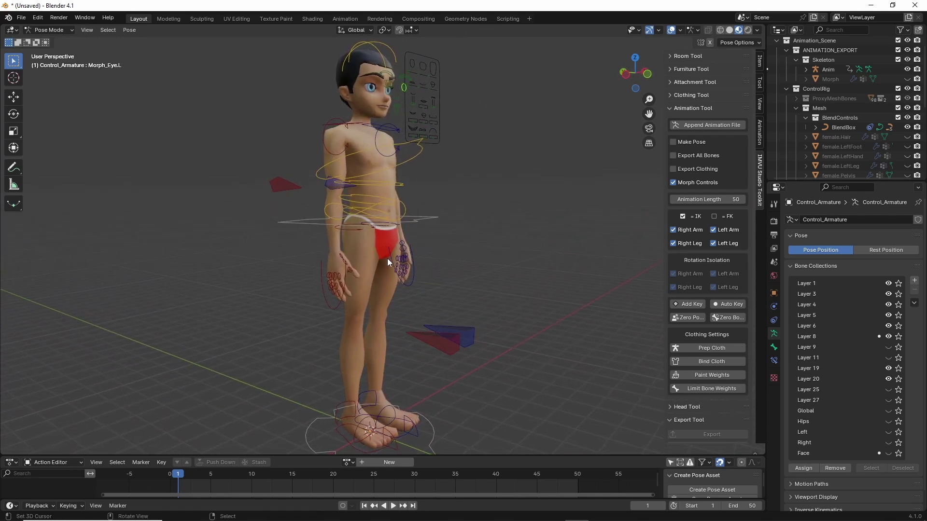